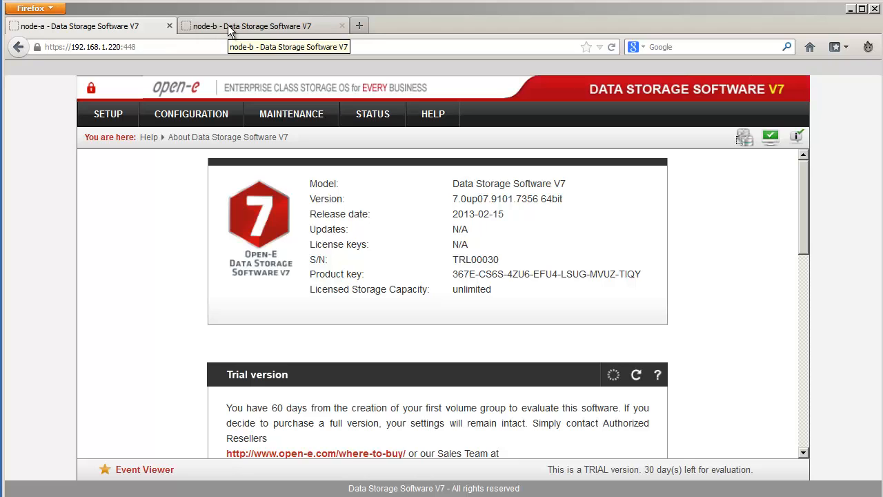
Open the Failover settings and move the local node's resources, including node-a.target0, to the remote node.
left_click(118, 114)
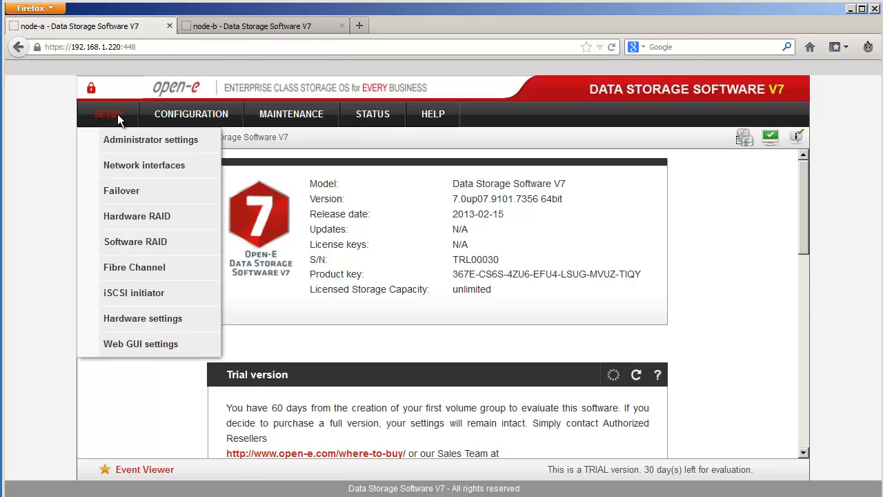
left_click(131, 191)
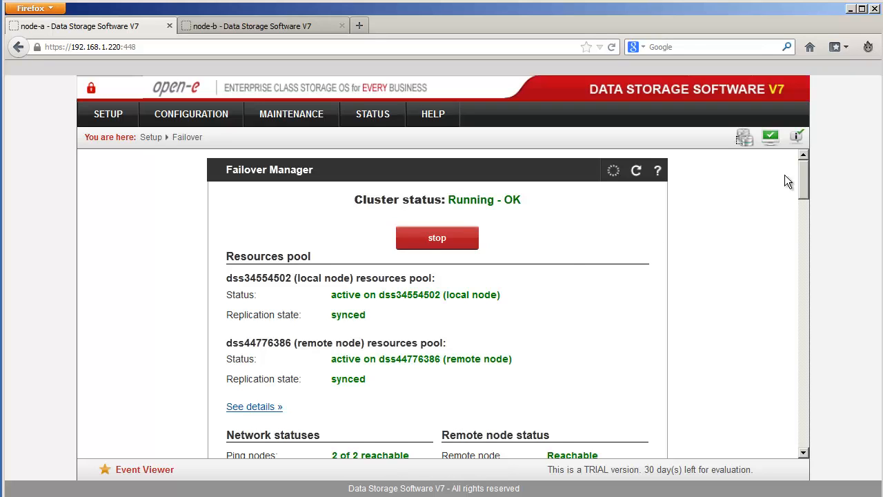
left_click_drag(801, 172, 805, 363)
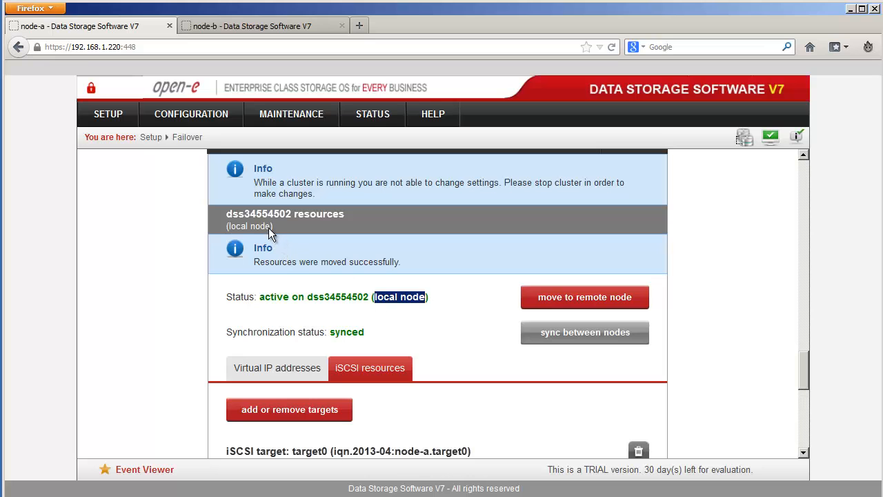
left_click_drag(268, 228, 241, 227)
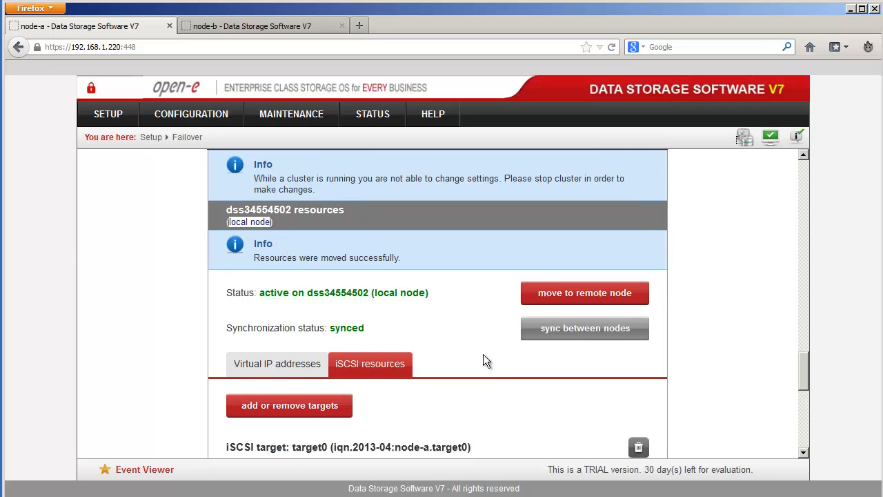
scroll(484, 354, "down", 3)
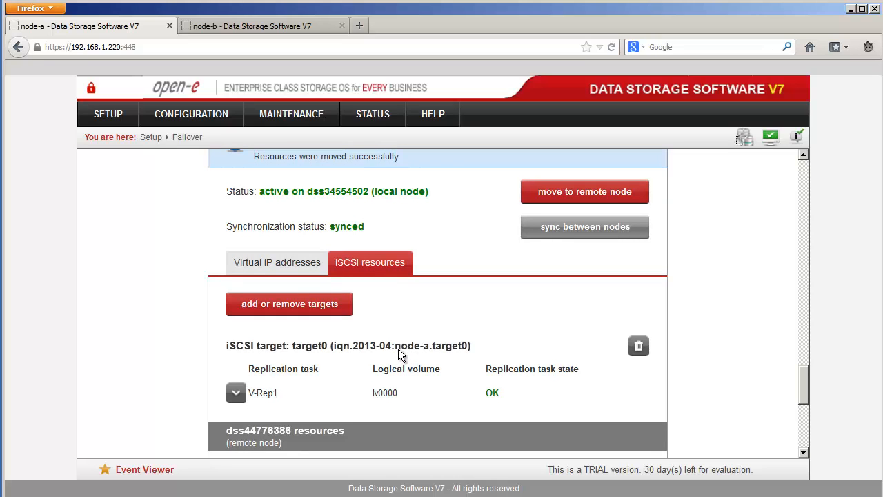
left_click_drag(398, 349, 468, 348)
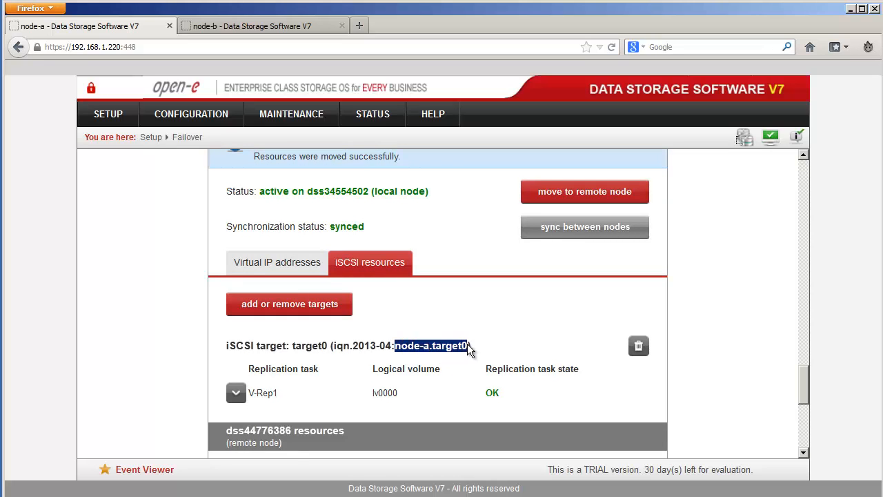
left_click(502, 353)
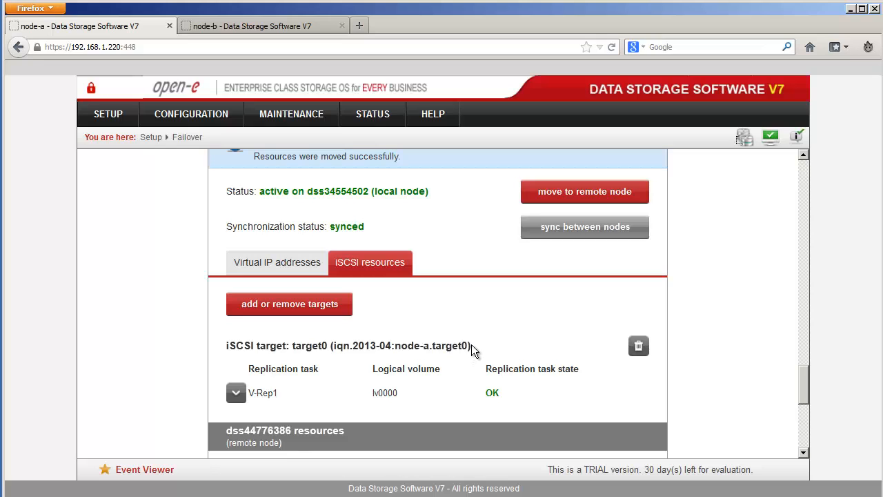
left_click(639, 193)
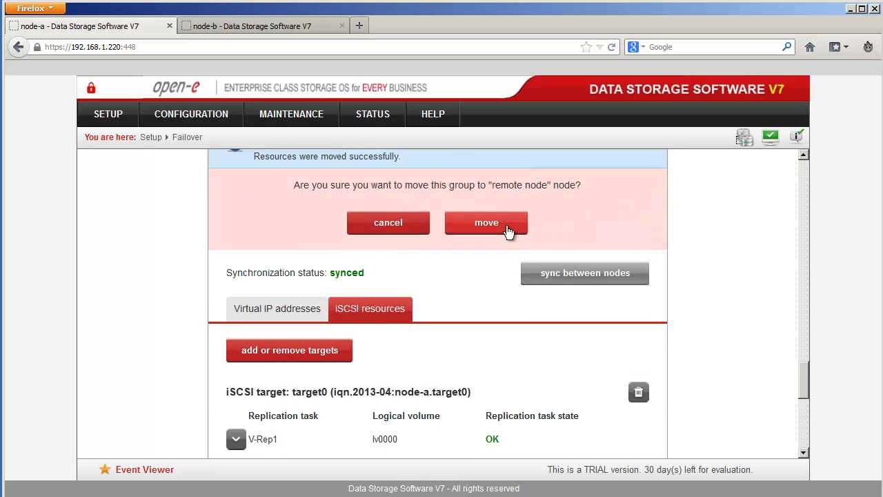
left_click(507, 228)
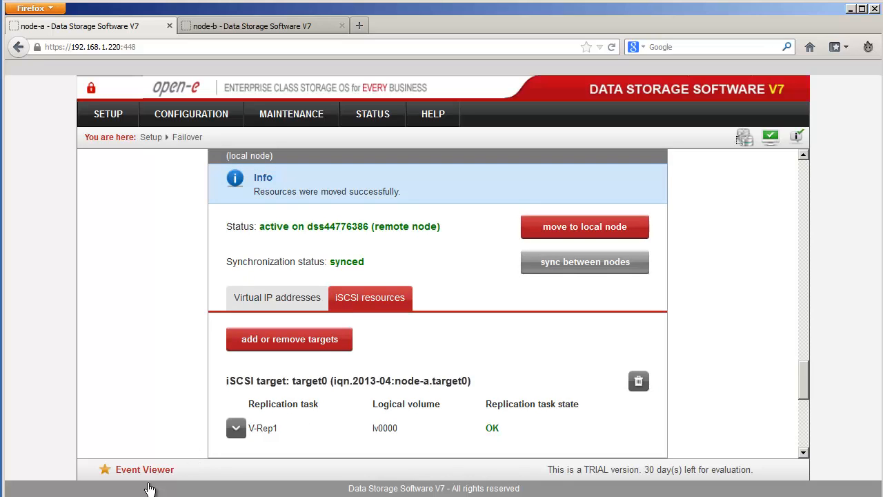
Copy Node-a's product key from the A-A.txt notes and close the file.
left_click(103, 496)
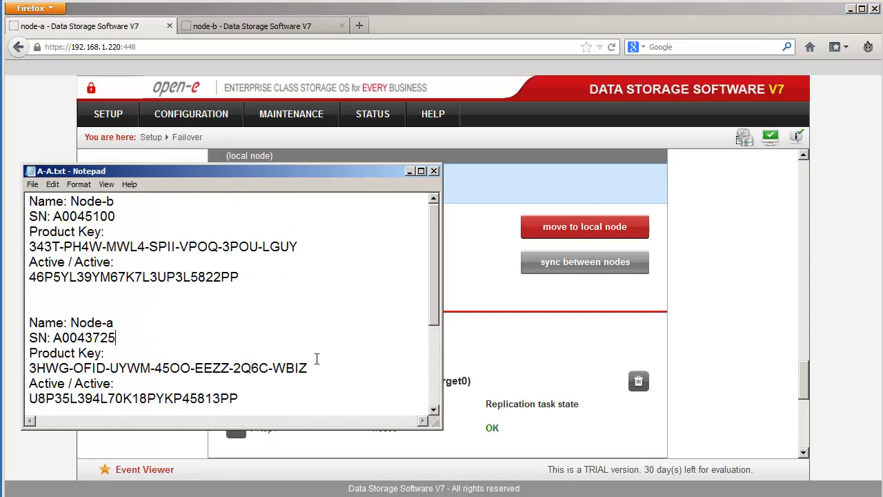
left_click_drag(317, 367, 28, 368)
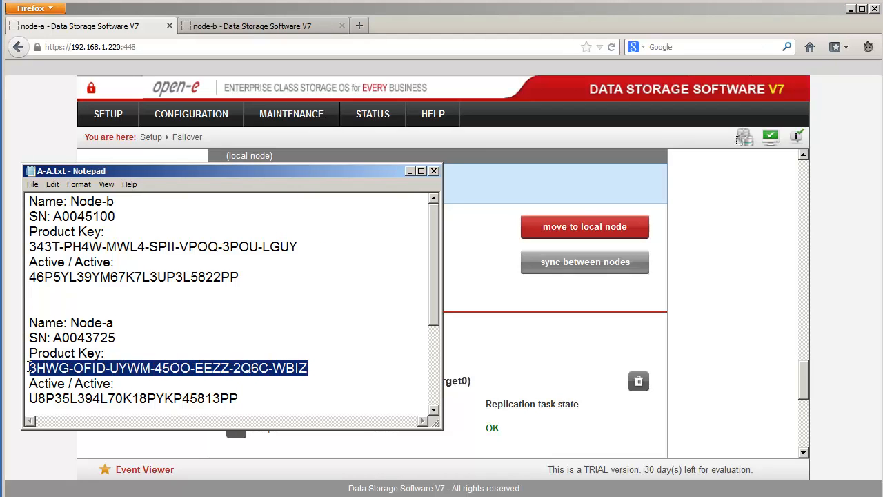
right_click(50, 367)
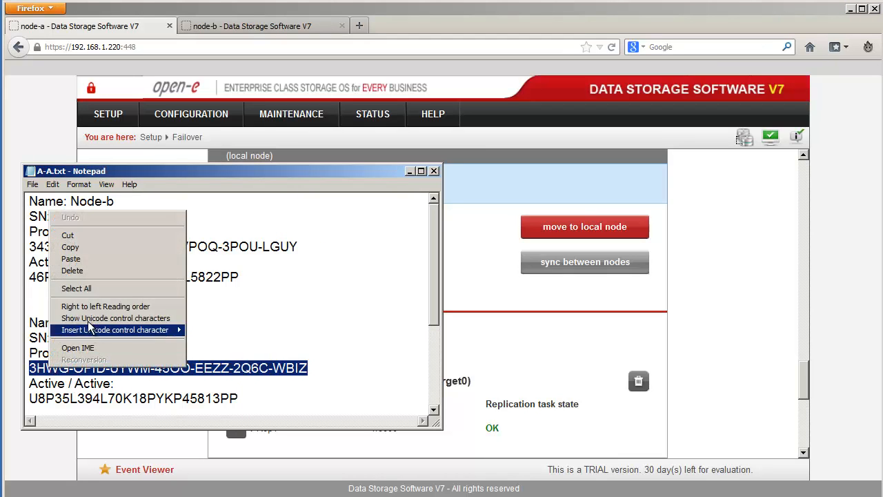
left_click(89, 247)
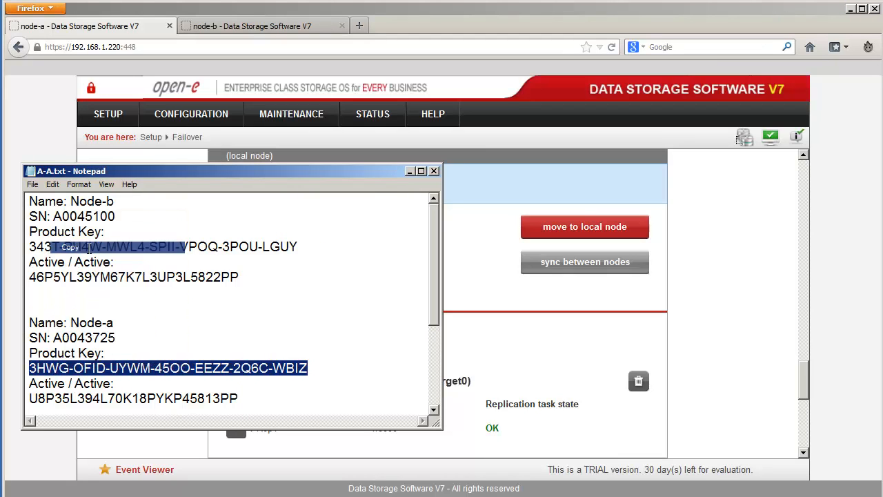
left_click(434, 172)
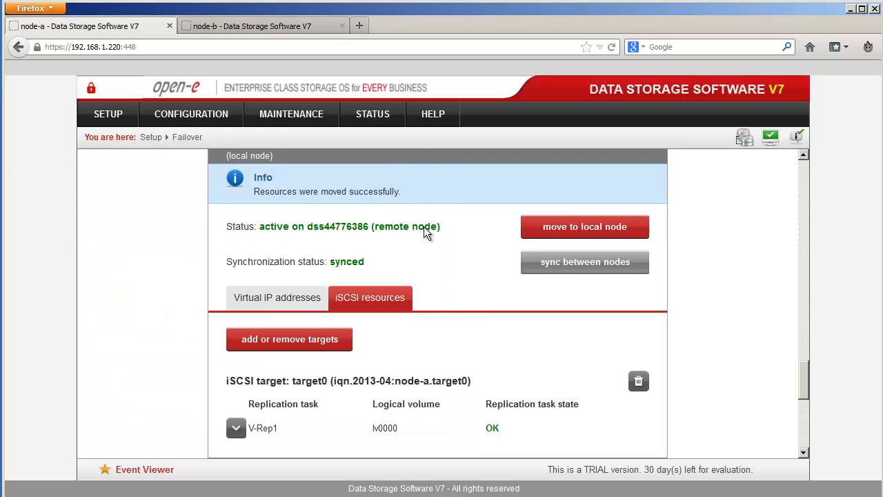
Paste the product key into the Extension keys loader on node-a's About page, apply it, and review the resulting notices.
left_click(428, 126)
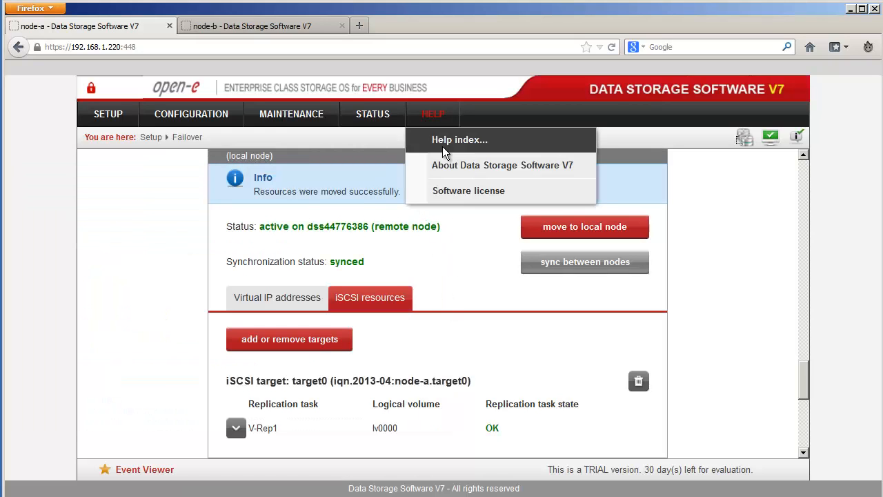
left_click(449, 166)
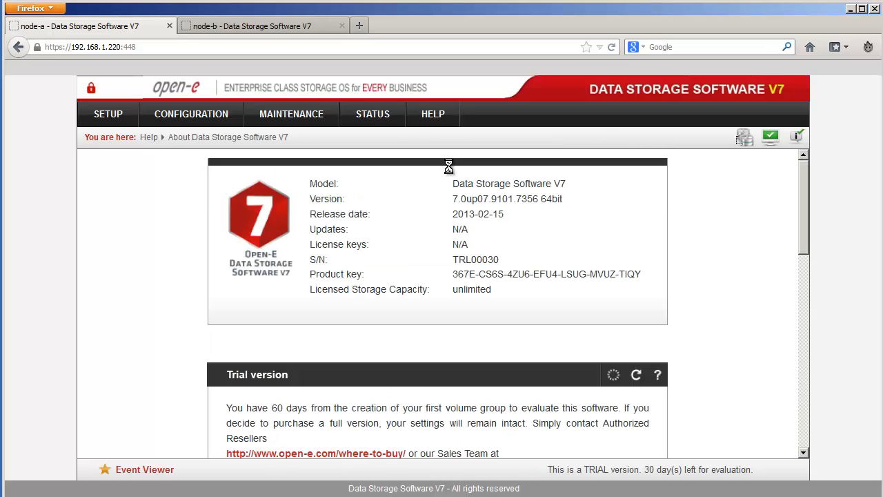
scroll(556, 297, "down", 10)
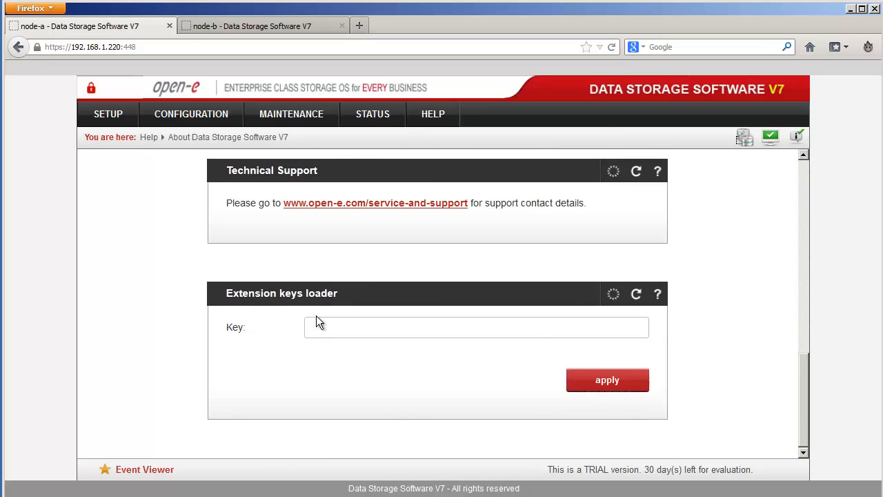
right_click(333, 328)
left_click(357, 383)
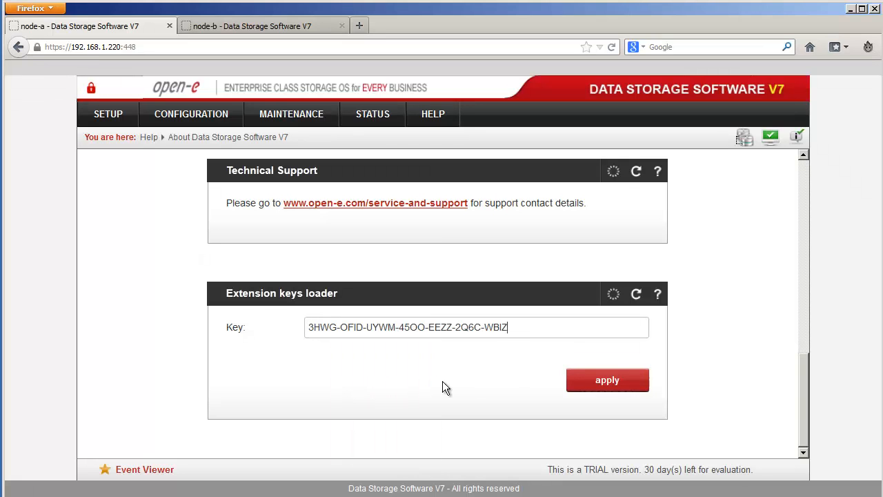
left_click(585, 384)
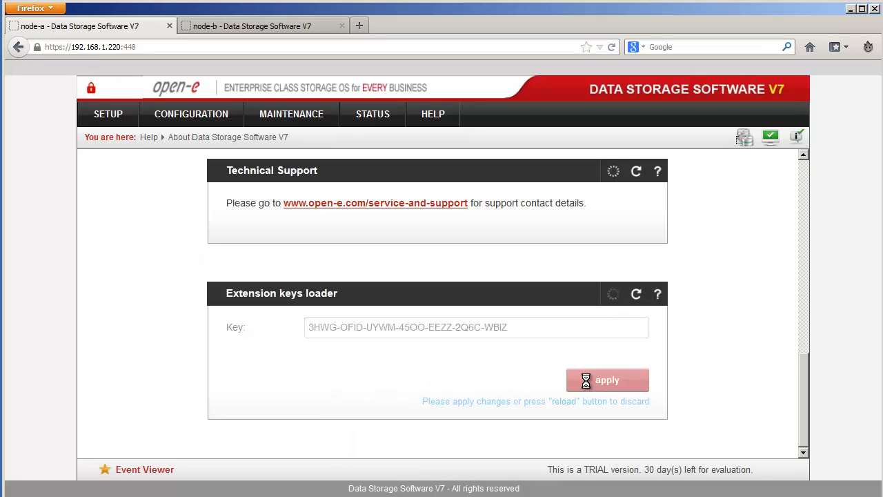
scroll(542, 388, "down", 1)
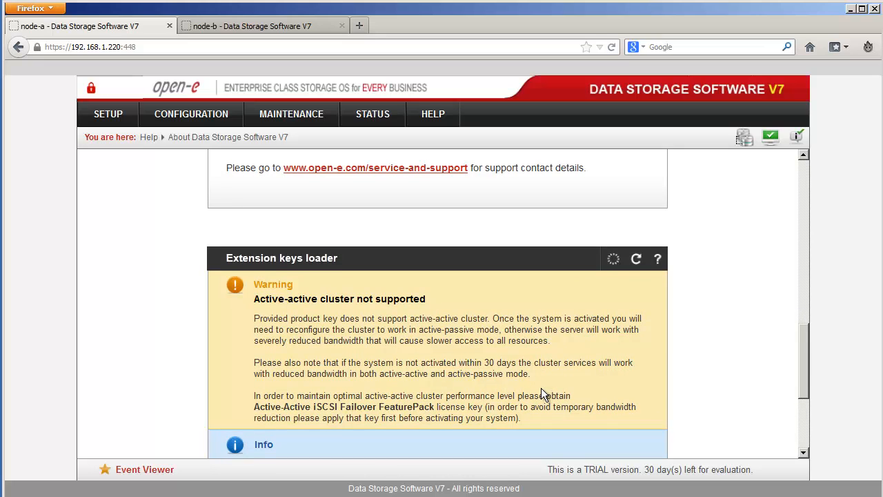
scroll(541, 388, "down", 4)
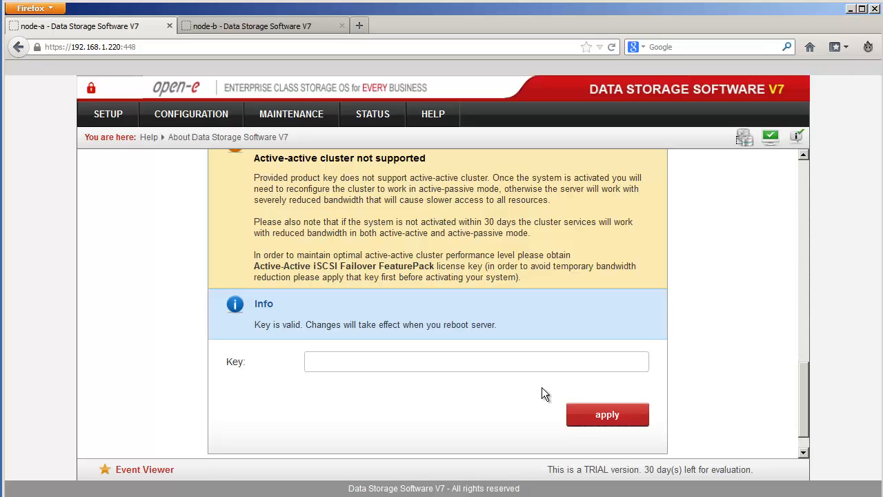
Try to restart the node-a system from its shutdown settings.
left_click(318, 120)
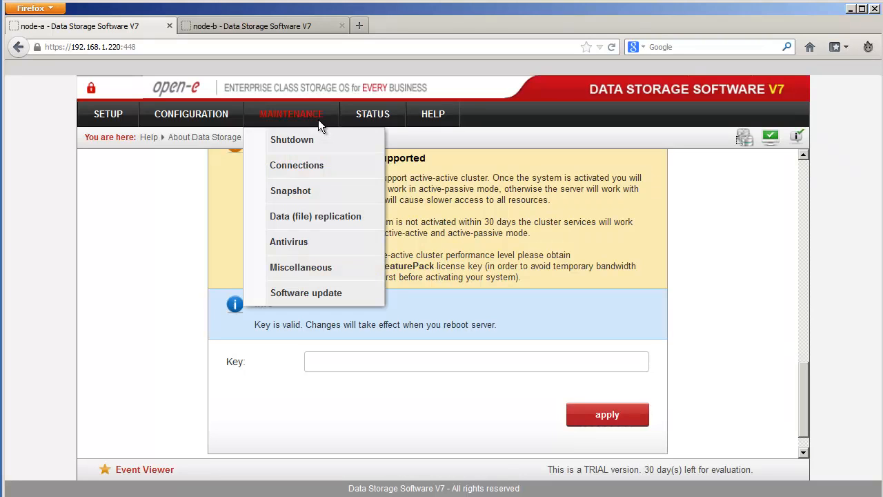
left_click(315, 140)
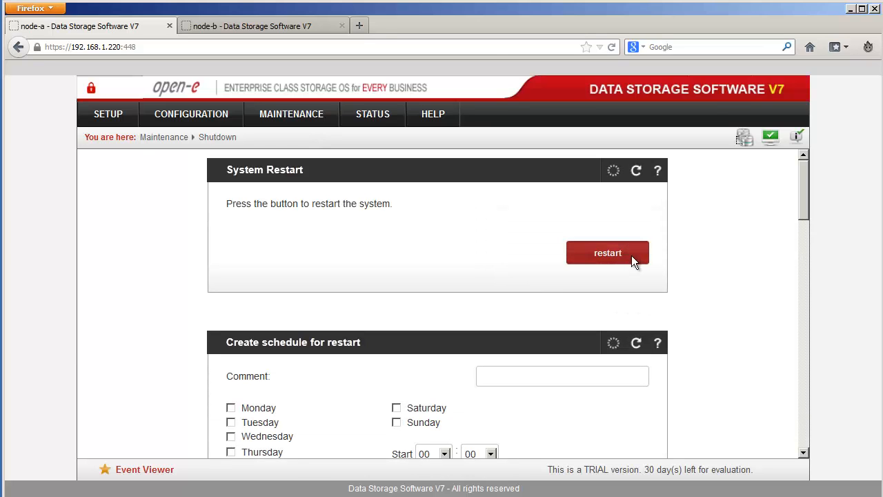
left_click(633, 257)
left_click(422, 247)
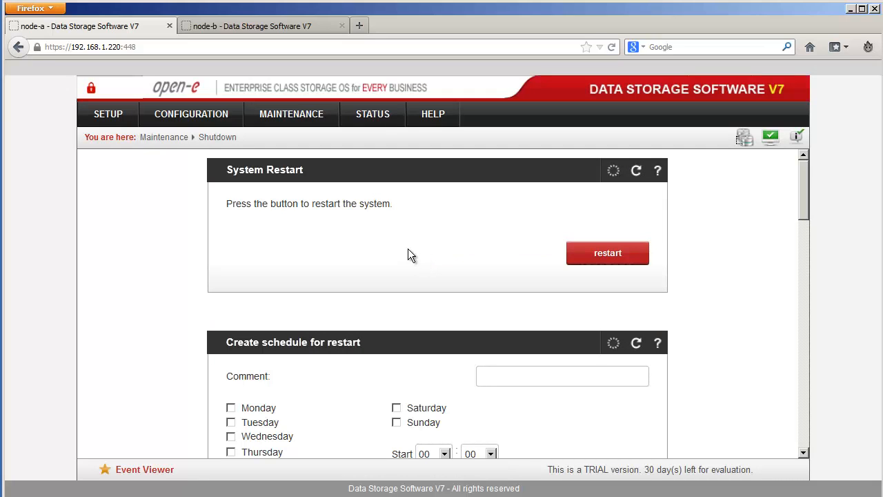
Switch to vSphere Client and examine the V7-1 datastore's properties and iSCSI target paths in the host's storage configuration.
left_click(152, 496)
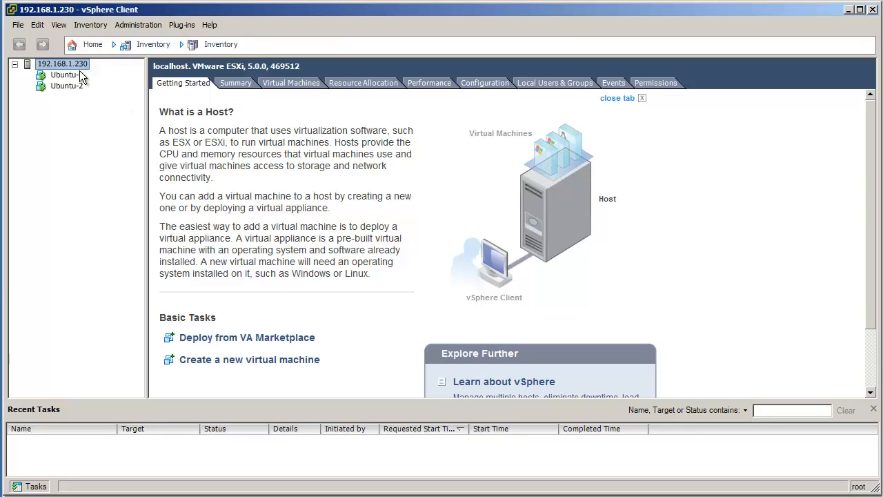
left_click(470, 84)
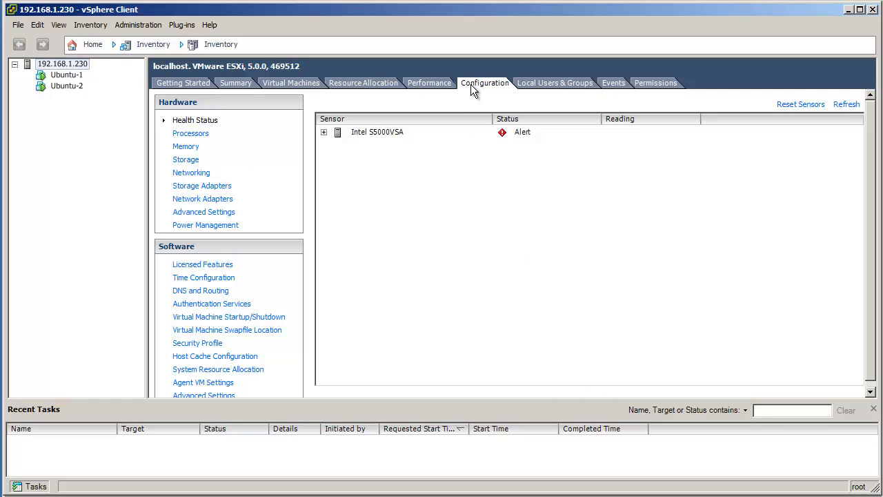
left_click(188, 163)
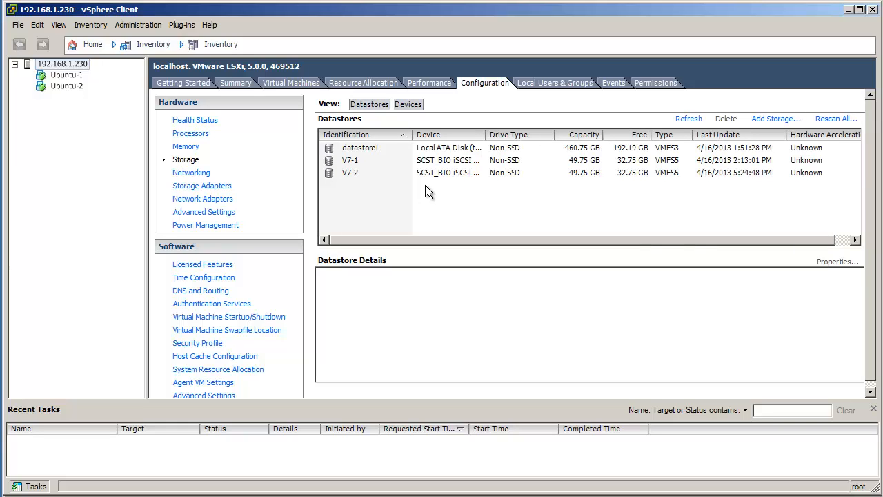
left_click(359, 162)
left_click(426, 160)
right_click(428, 160)
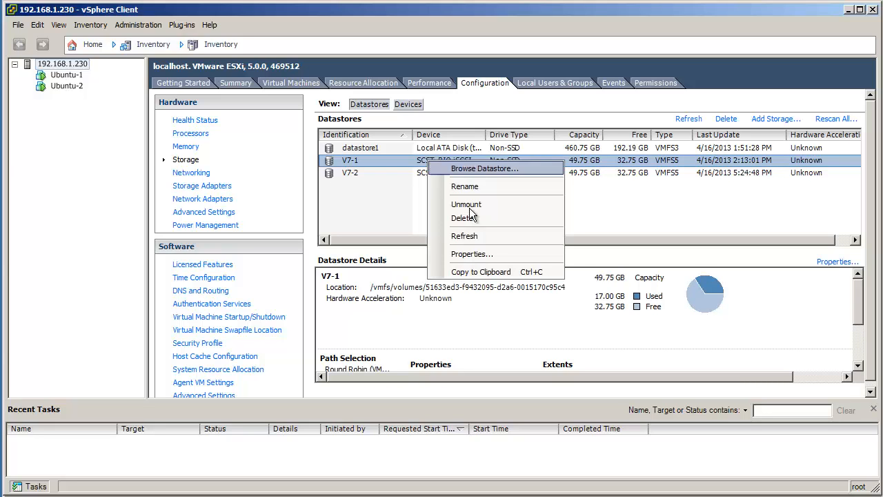
left_click(490, 254)
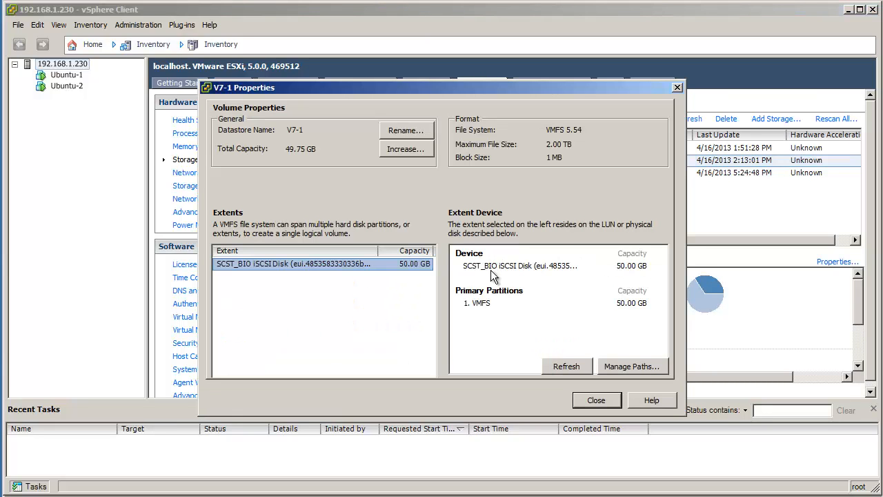
left_click(607, 368)
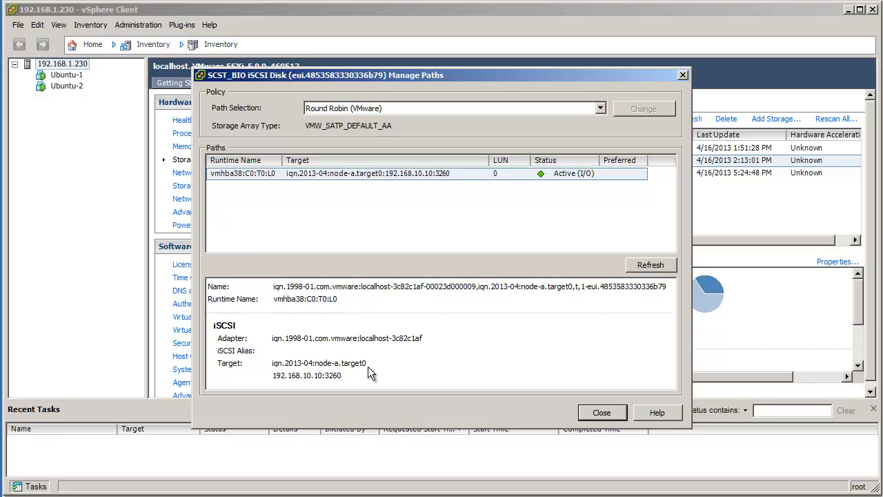
left_click(595, 413)
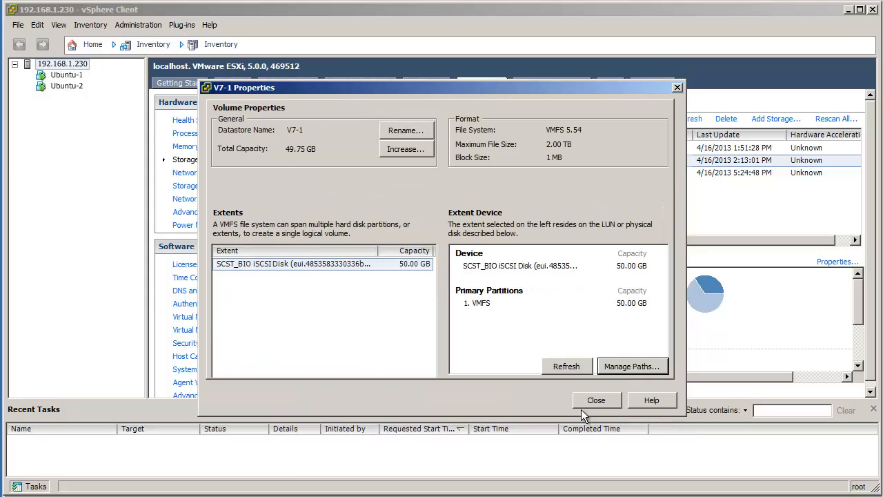
left_click(590, 402)
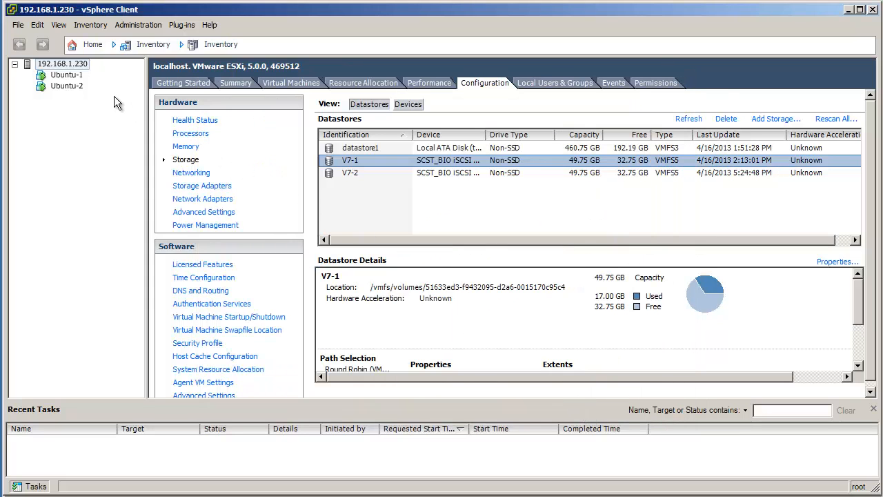
Check which datastore holds Hard disk 1 of the Ubuntu-1 virtual machine in its settings, and close them without changes.
left_click(67, 77)
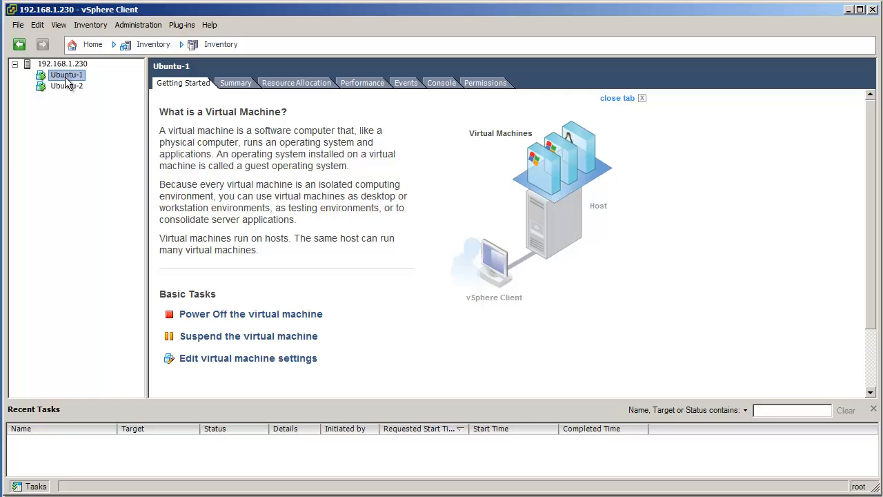
right_click(68, 82)
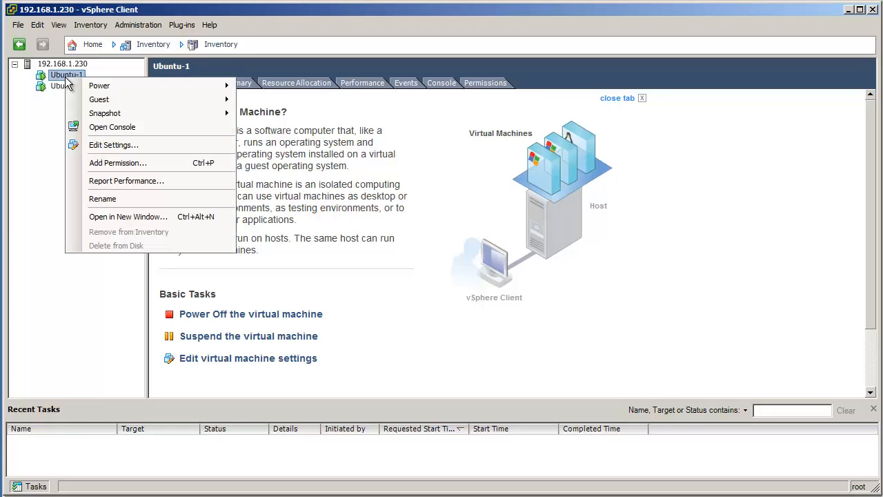
left_click(113, 145)
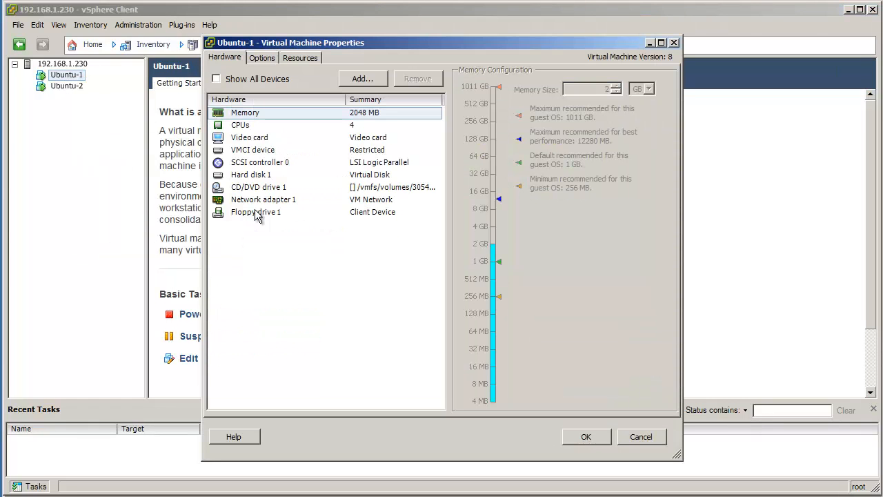
left_click(250, 177)
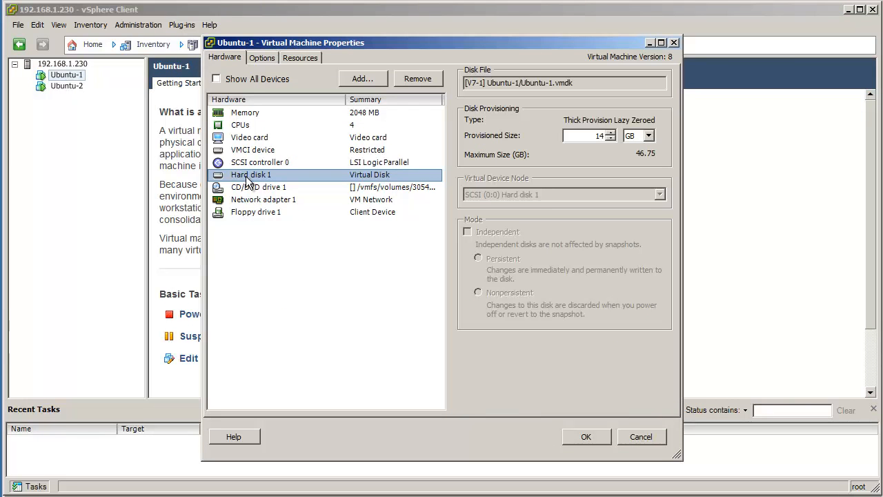
left_click_drag(487, 82, 459, 83)
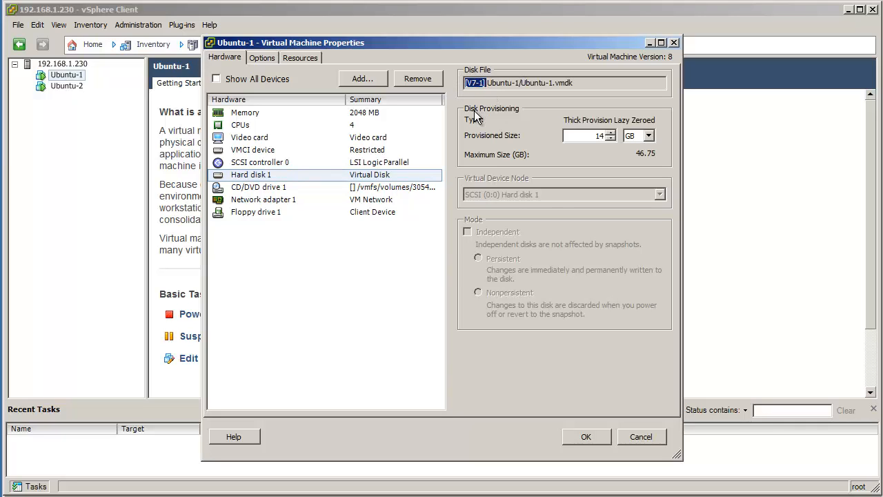
left_click(649, 433)
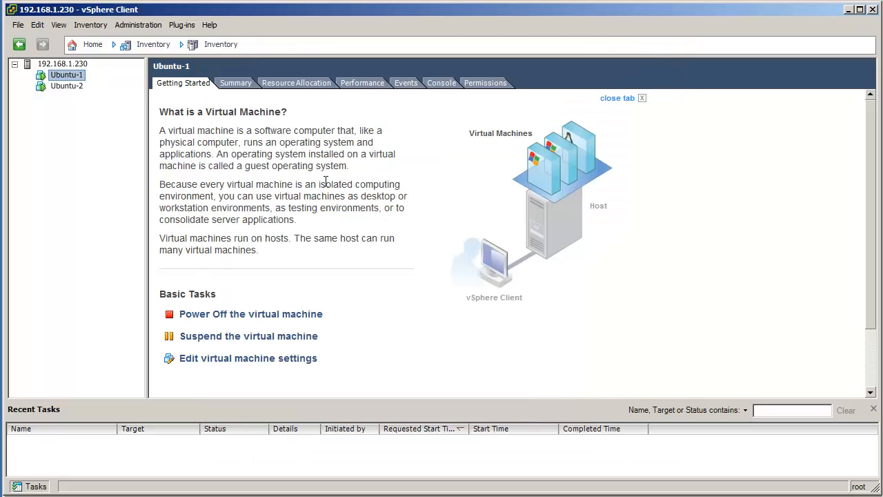
Open the Ubuntu-1 console and unlock its desktop with the account password.
left_click(441, 83)
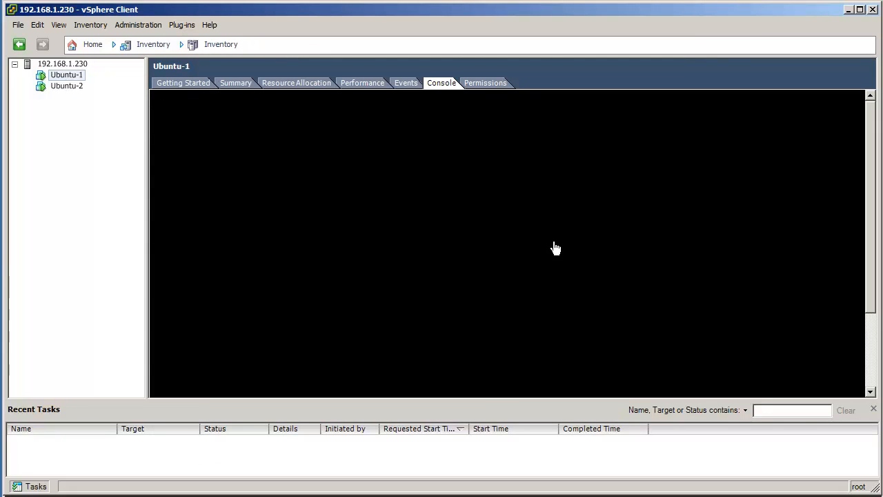
left_click(507, 243)
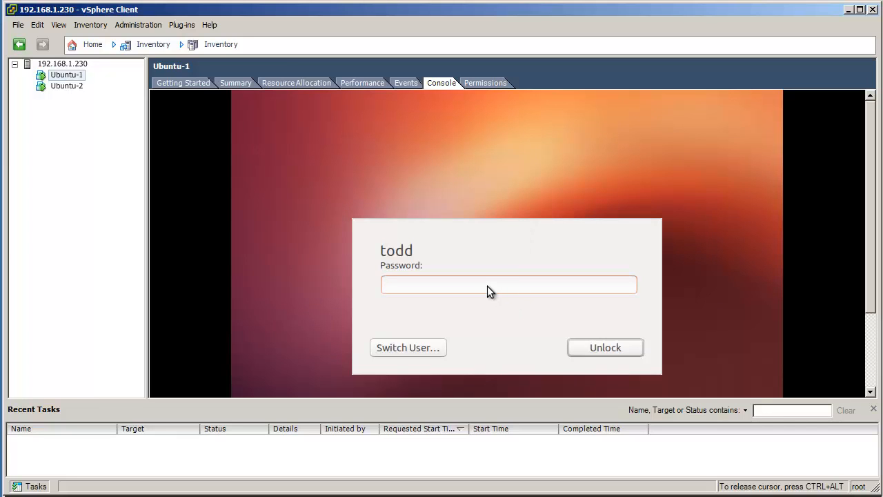
type("••••")
left_click(586, 347)
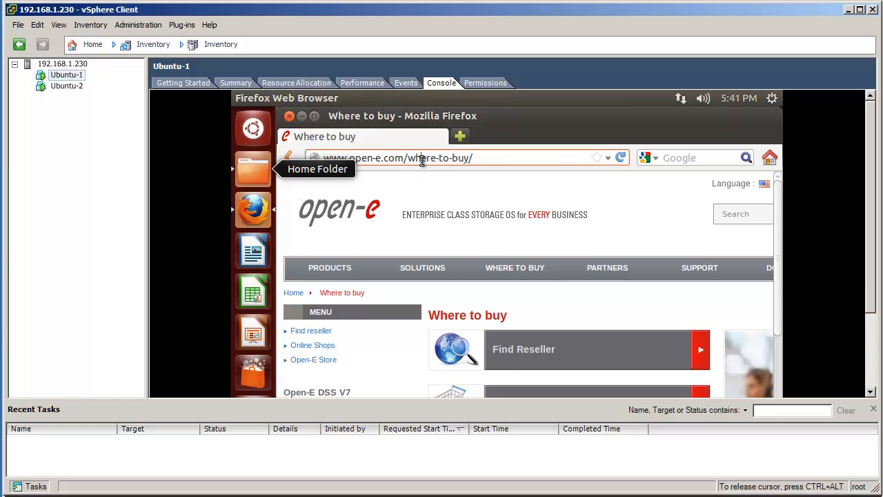
Test that Ubuntu-1 responds by opening the Open-E Products page and browsing the file system's etc folder.
left_click(343, 267)
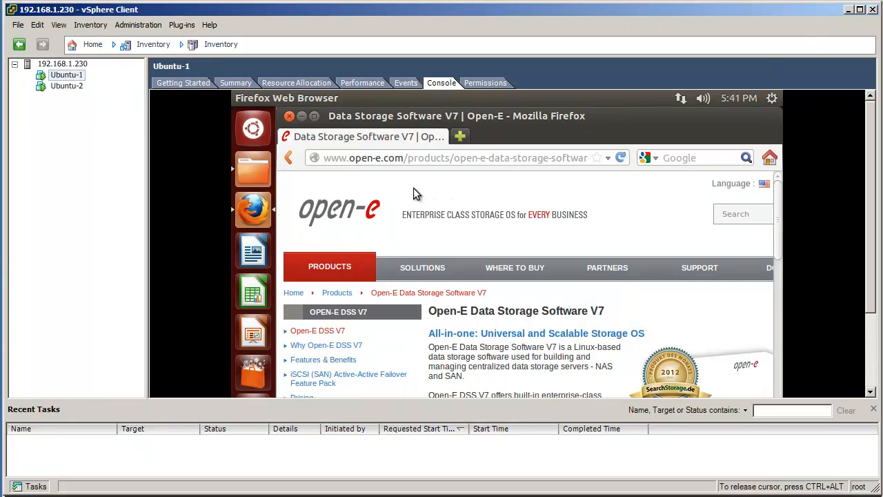
left_click(255, 172)
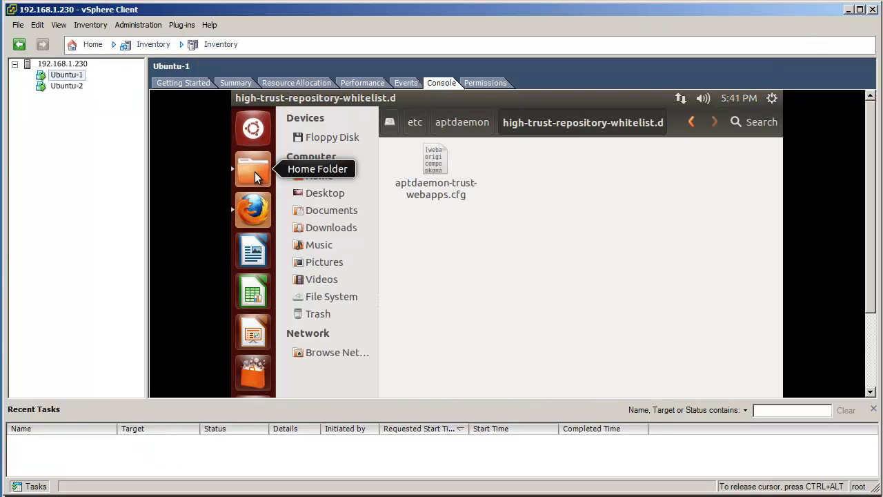
left_click(317, 297)
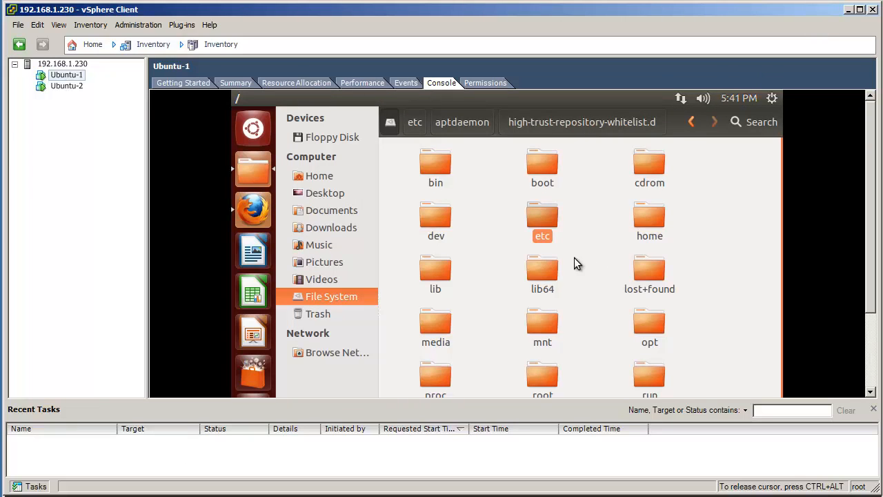
double_click(551, 224)
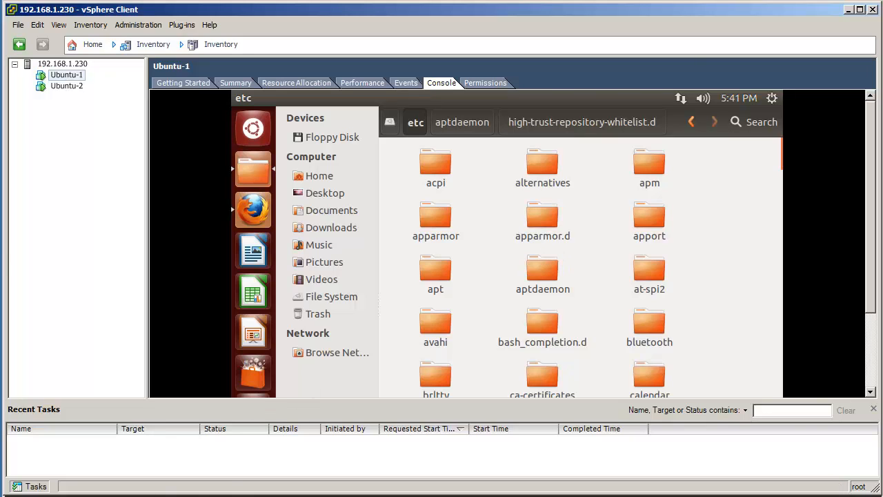
Switch to node-b in Firefox, dismiss the event notice, and expand the Send errors e-mail notification options in the administrator settings.
left_click(81, 490)
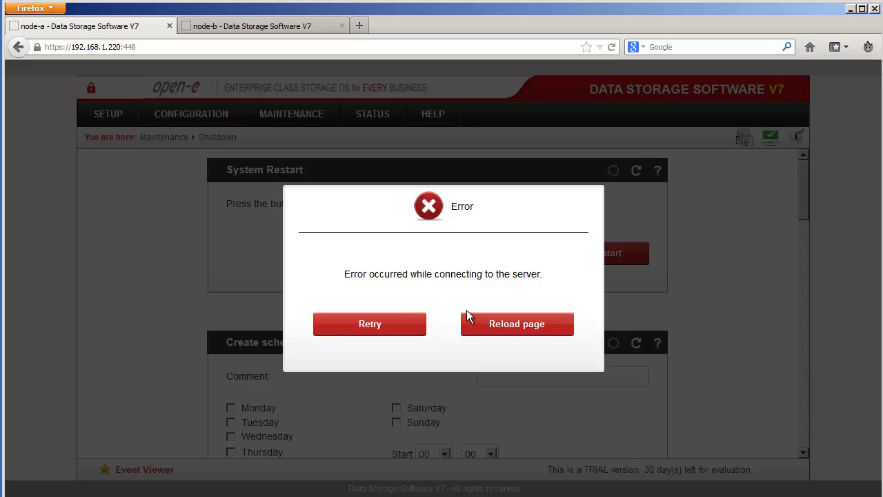
left_click(318, 31)
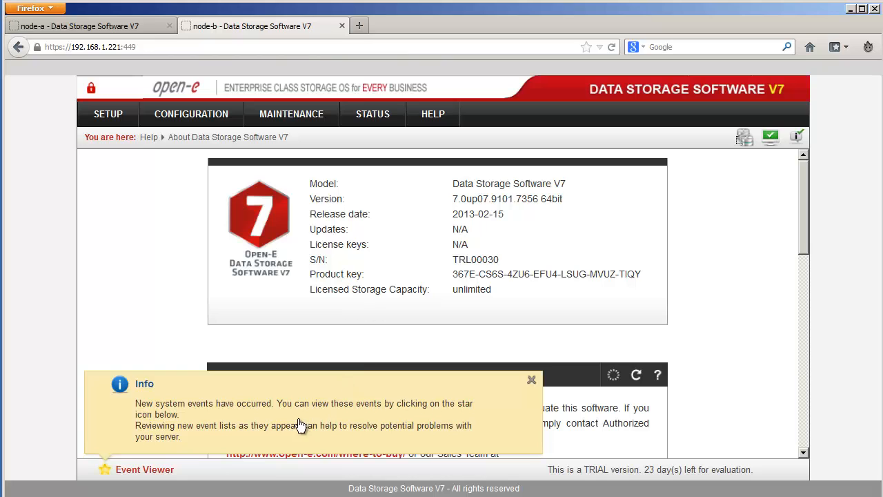
left_click(532, 382)
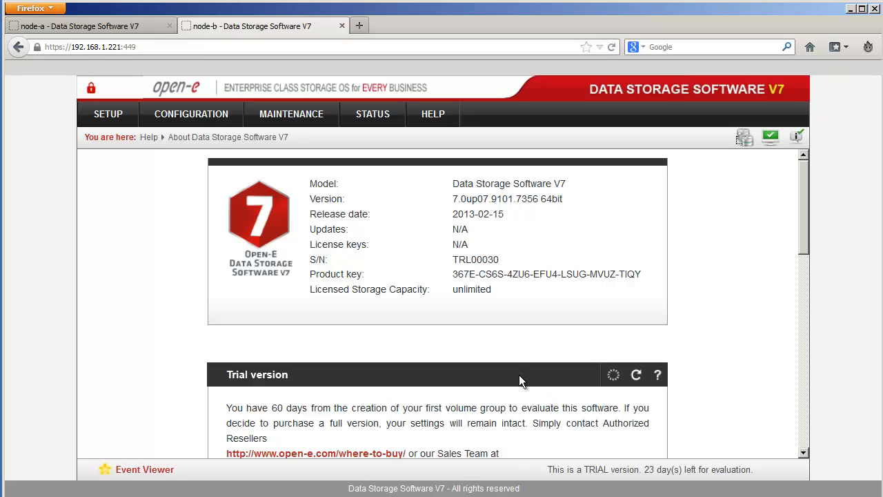
left_click(129, 123)
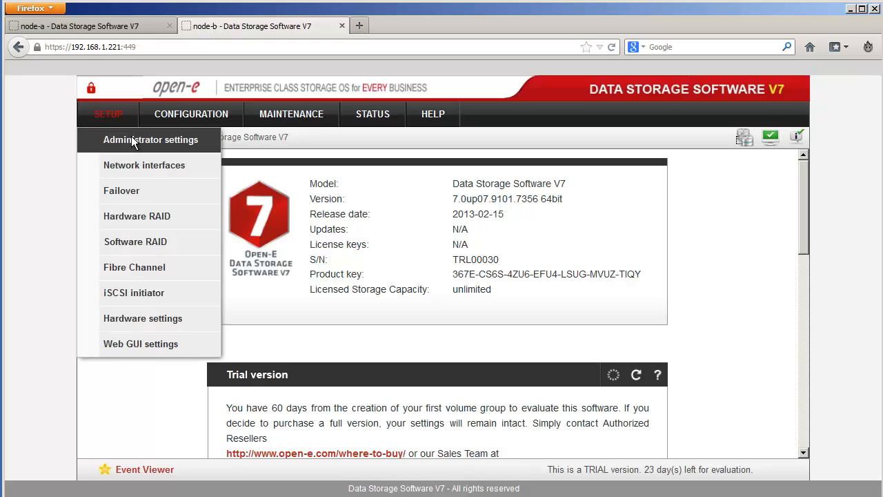
left_click(151, 140)
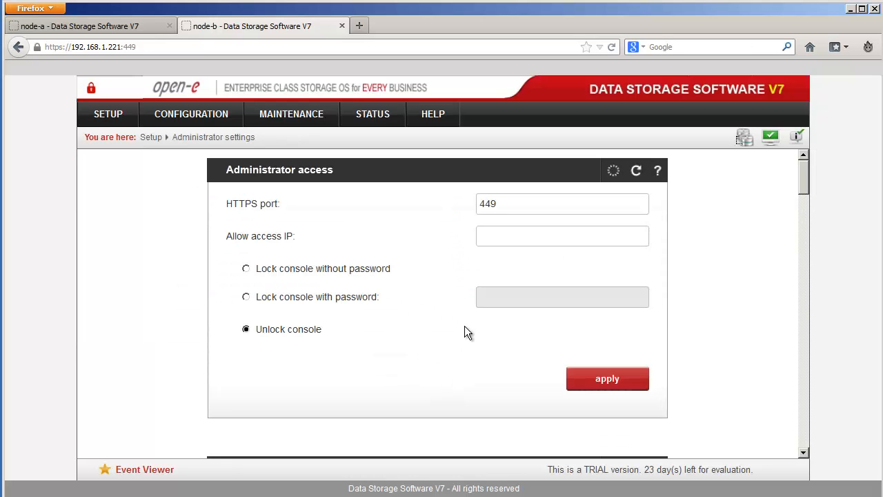
scroll(466, 330, "down", 10)
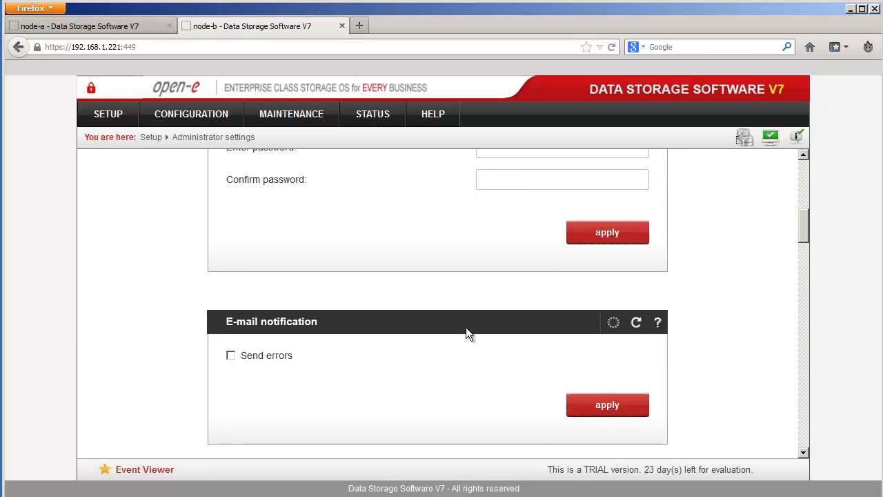
left_click(232, 319)
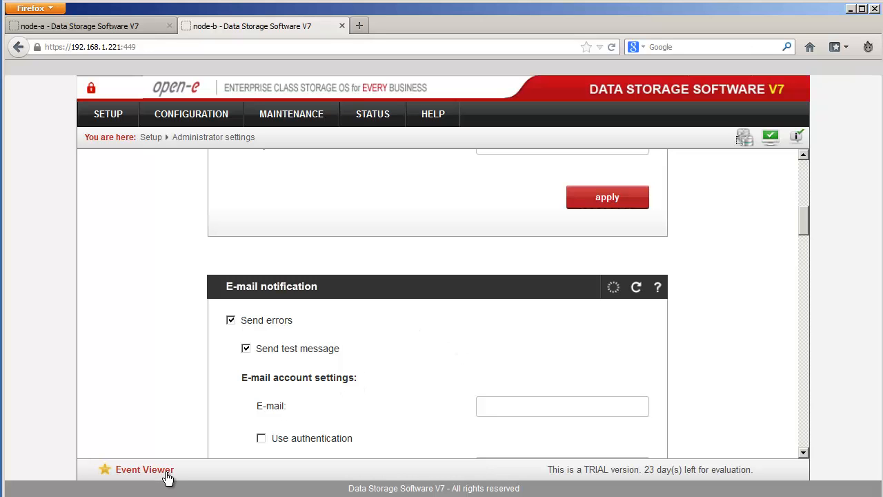
Review node-b's event list and inspect the volume replication mode of its logical volumes.
left_click(145, 470)
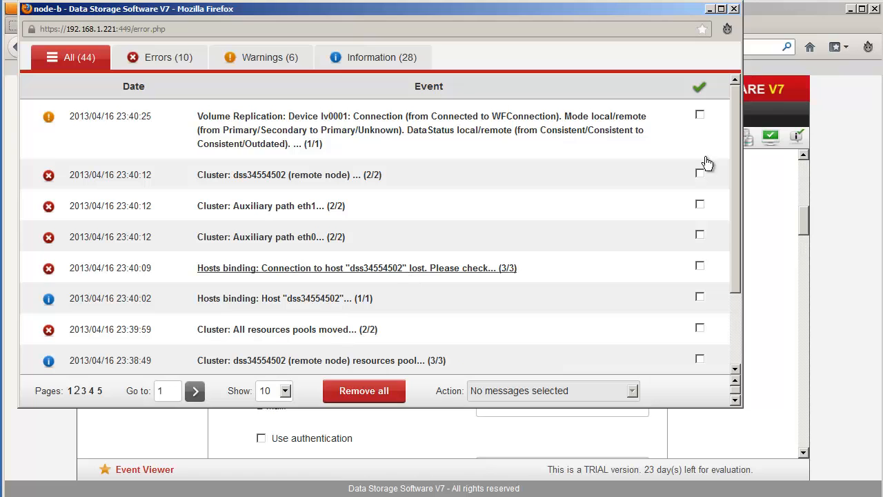
left_click(734, 10)
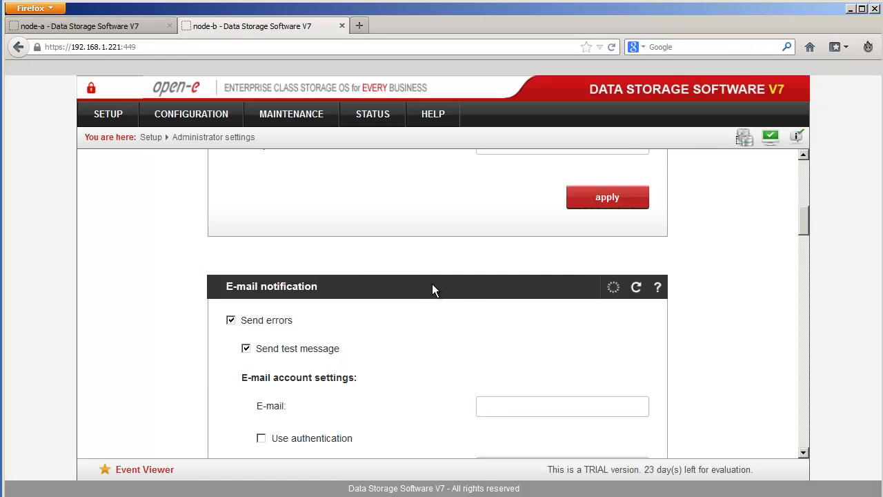
left_click(187, 115)
mouse_move(217, 136)
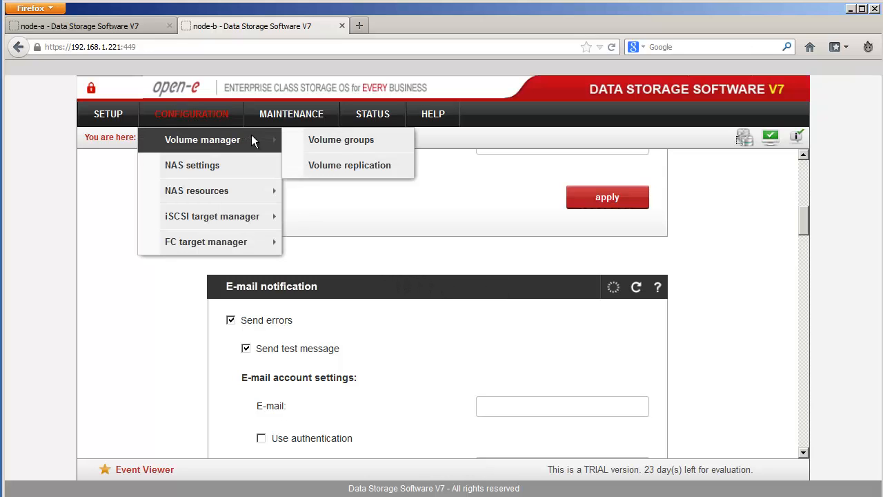
left_click(310, 169)
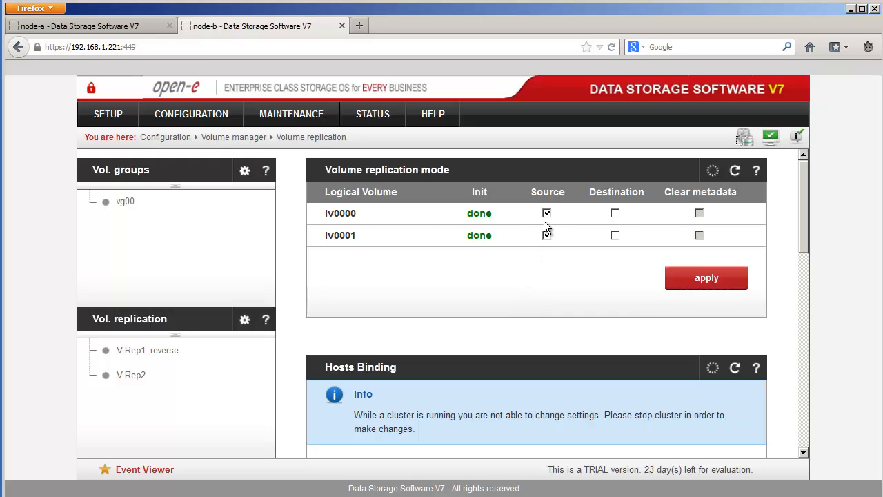
Examine the iSCSI target0 settings on node-b, including its name, assigned volume, and access sections.
left_click(221, 117)
mouse_move(252, 219)
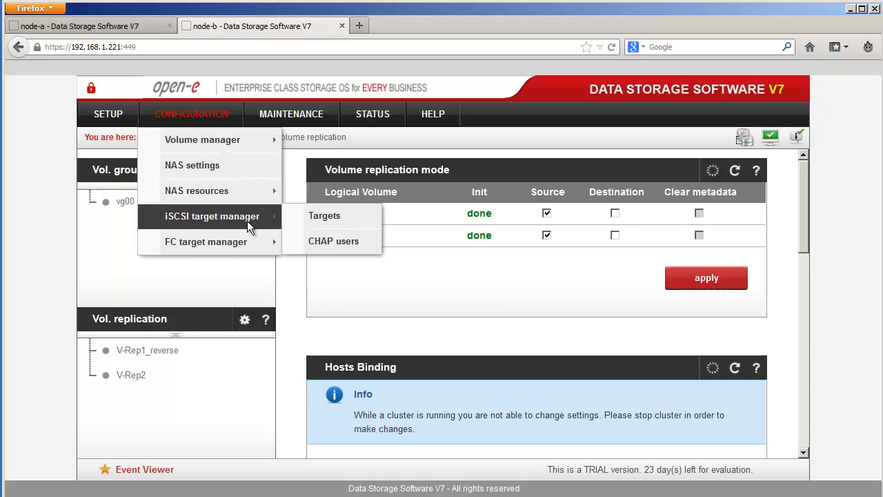
left_click(306, 221)
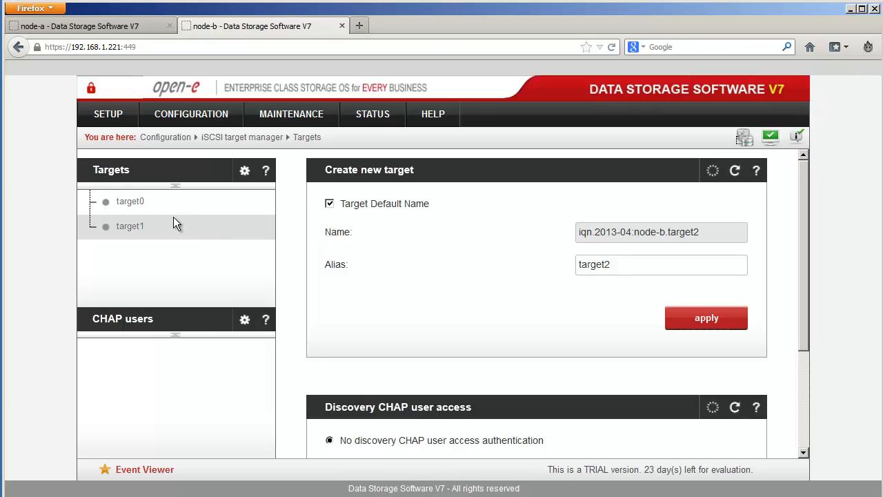
left_click(129, 203)
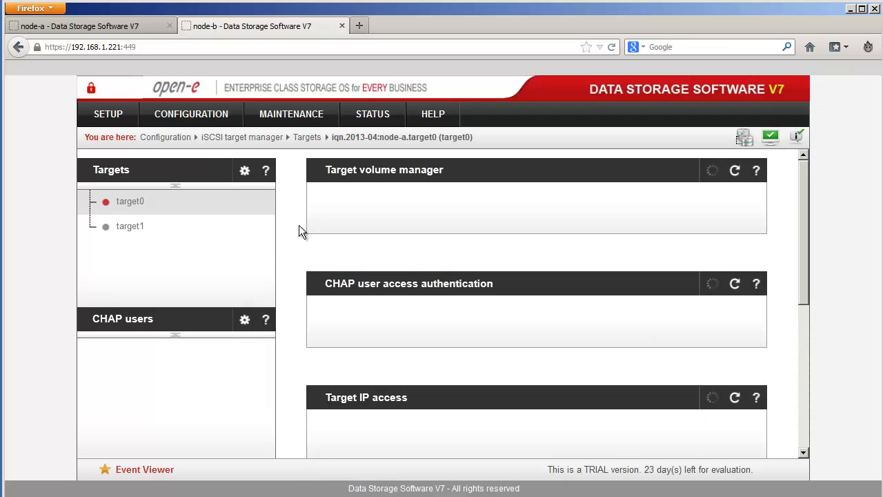
left_click_drag(382, 140, 438, 140)
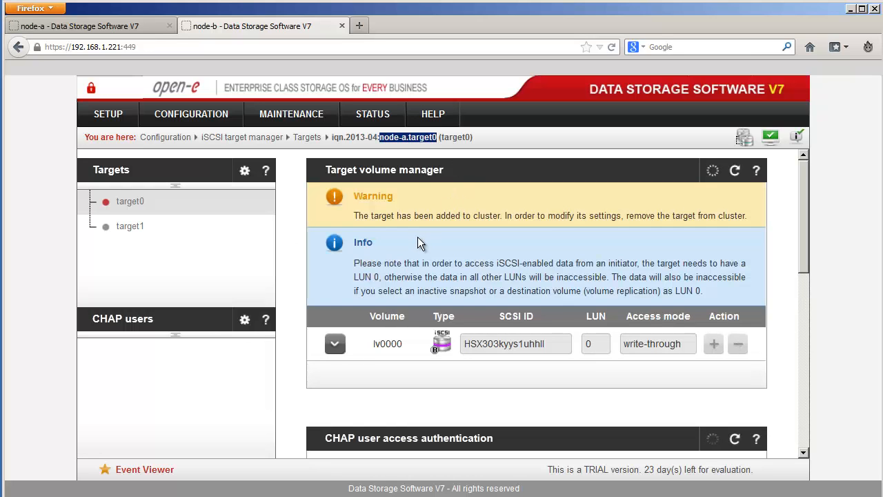
scroll(554, 270, "down", 10)
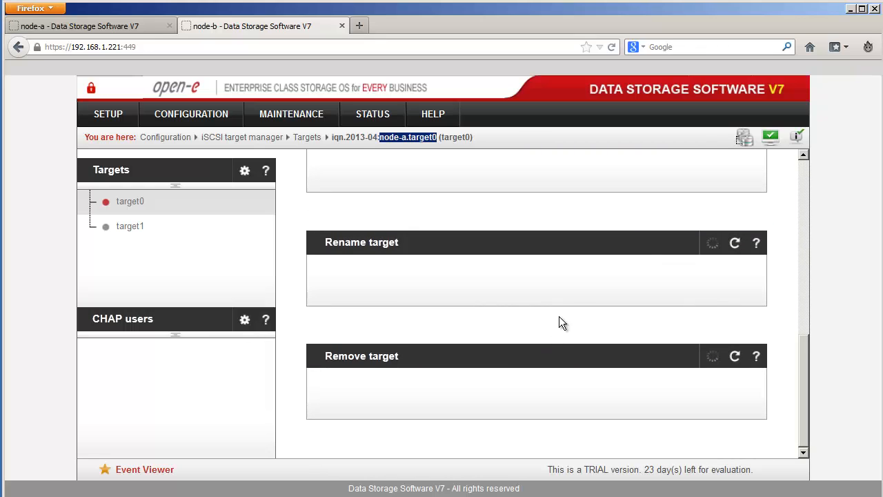
scroll(565, 316, "down", 3)
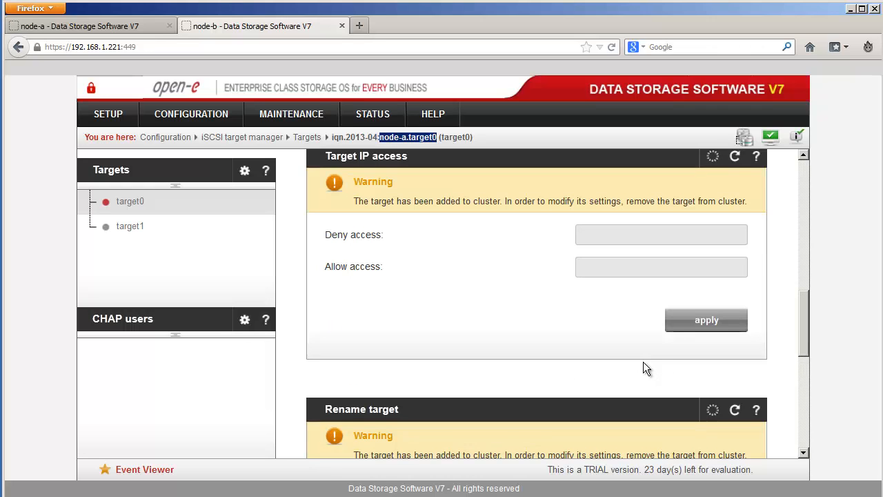
scroll(642, 362, "down", 5)
scroll(643, 362, "up", 5)
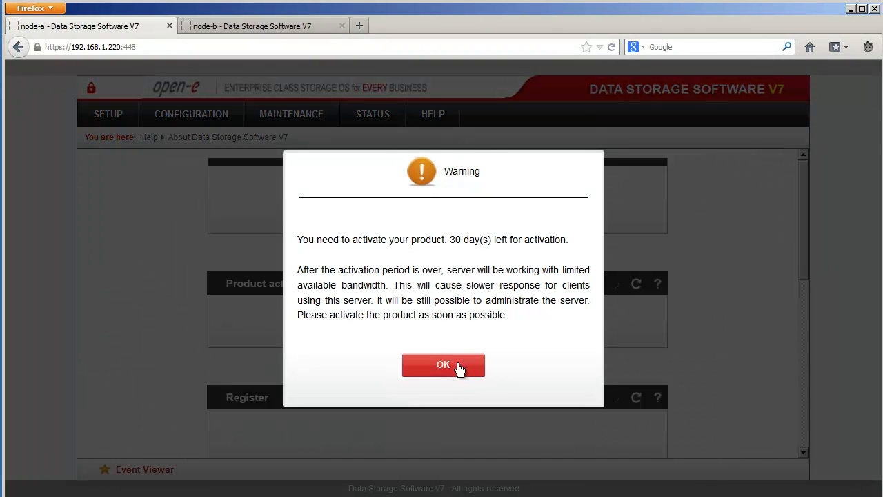
Acknowledge node-a's product activation warning and copy Node-a's Active / Active key from A-A.txt in Notepad.
left_click(456, 367)
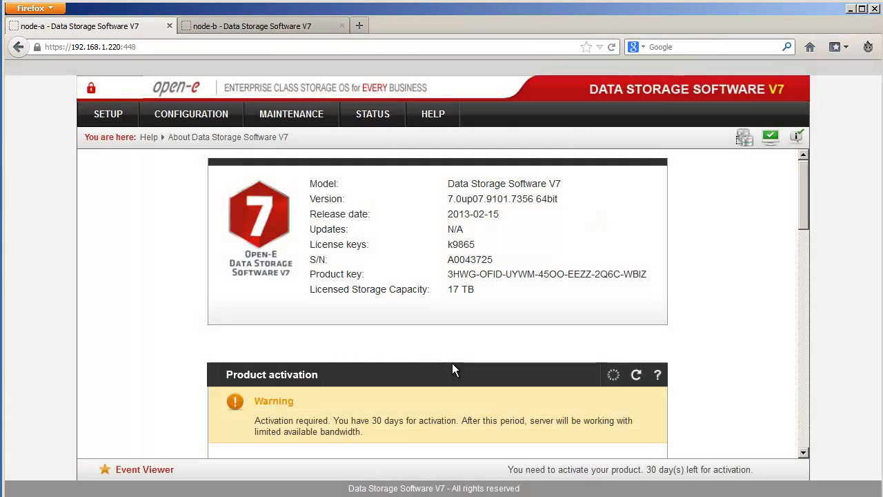
key("alt+Tab")
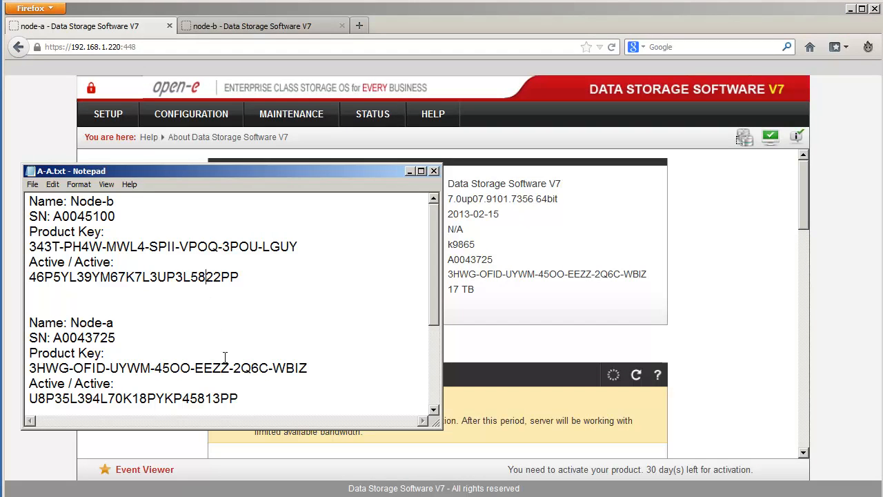
left_click_drag(242, 397, 29, 322)
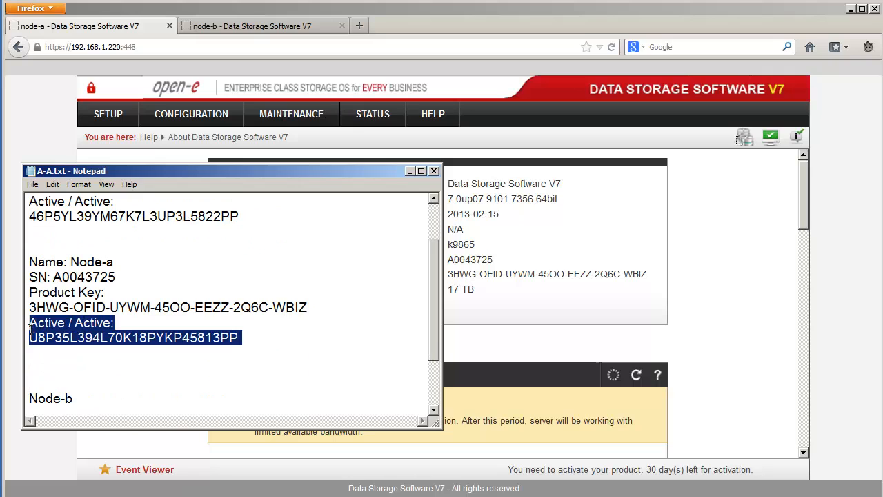
double_click(63, 336)
right_click(62, 337)
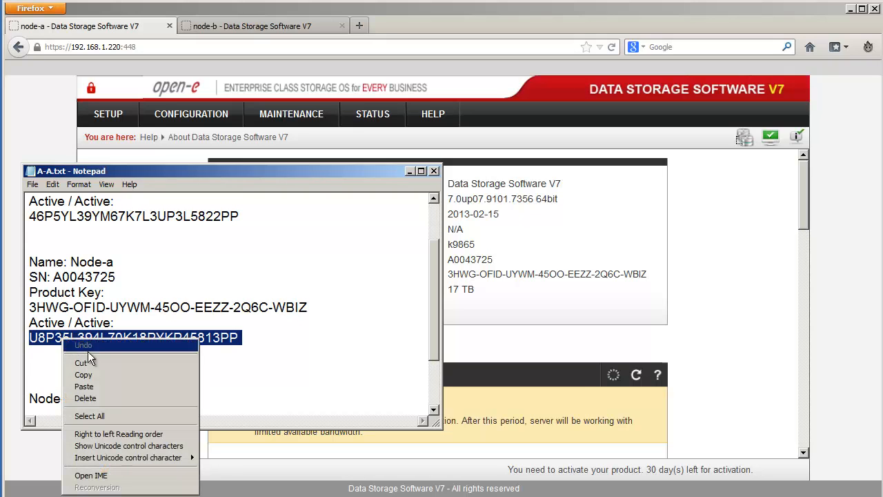
left_click(97, 374)
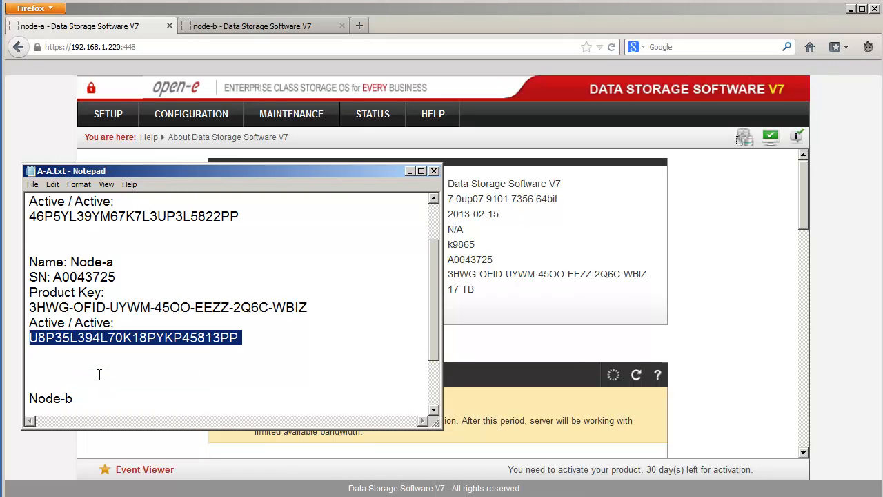
Try to load the copied Active / Active licence key into node-a's Extension keys loader in Firefox.
left_click(502, 418)
scroll(502, 418, "down", 10)
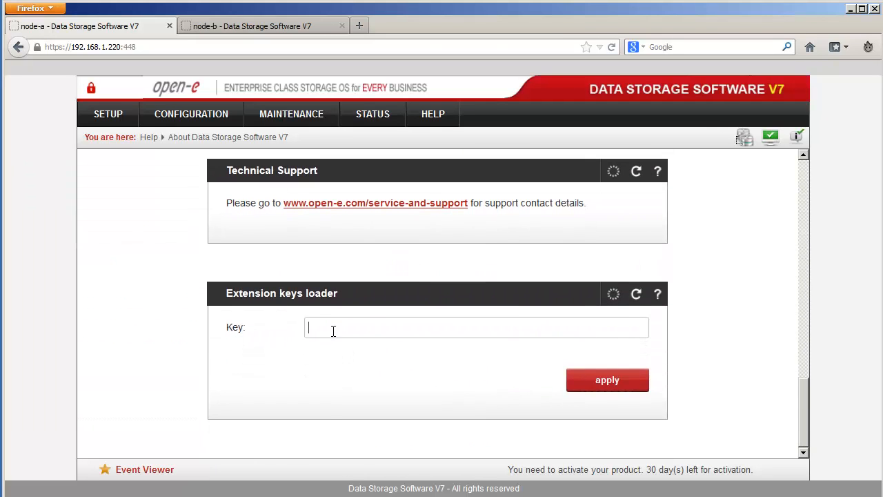
right_click(332, 331)
left_click(348, 383)
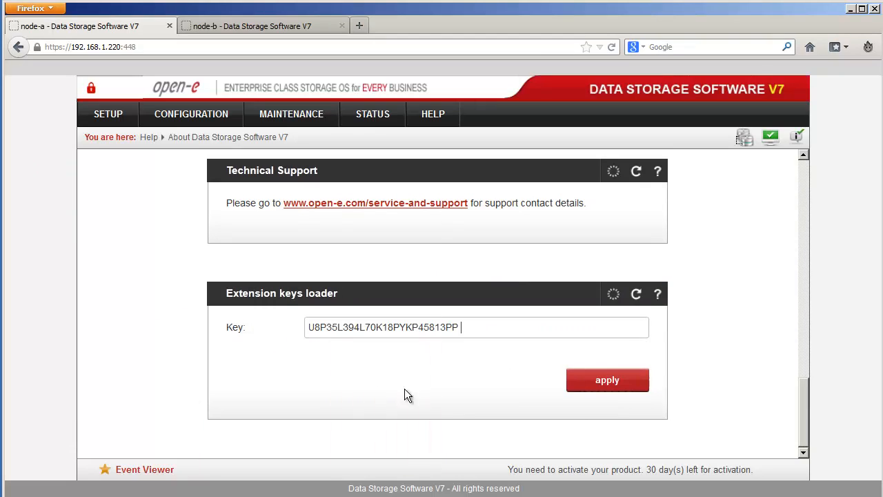
left_click(581, 383)
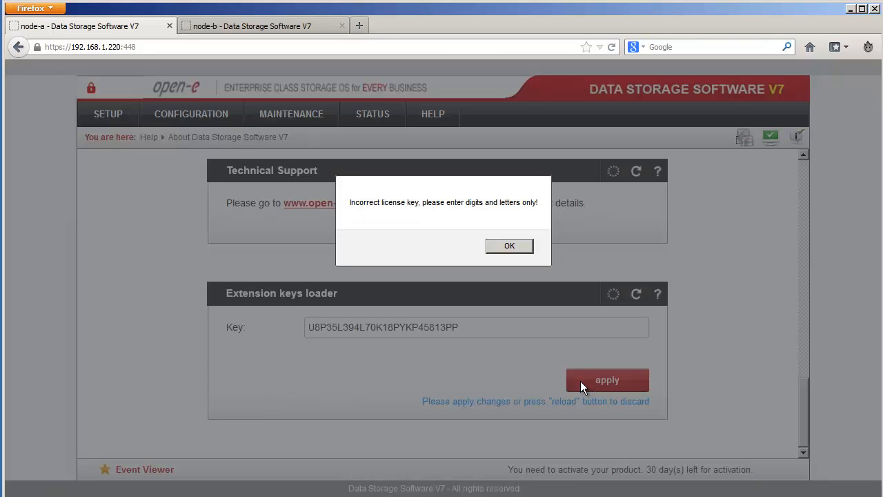
left_click(503, 250)
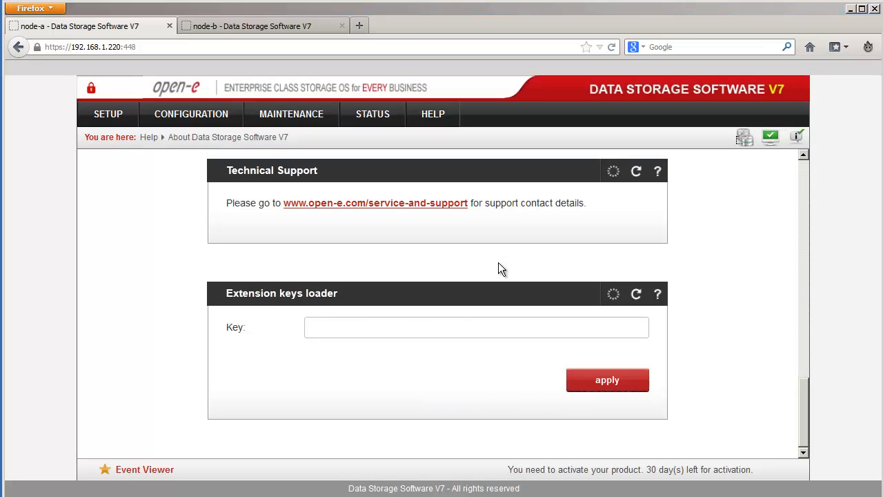
Open the Failover settings of node-a.
left_click(241, 496)
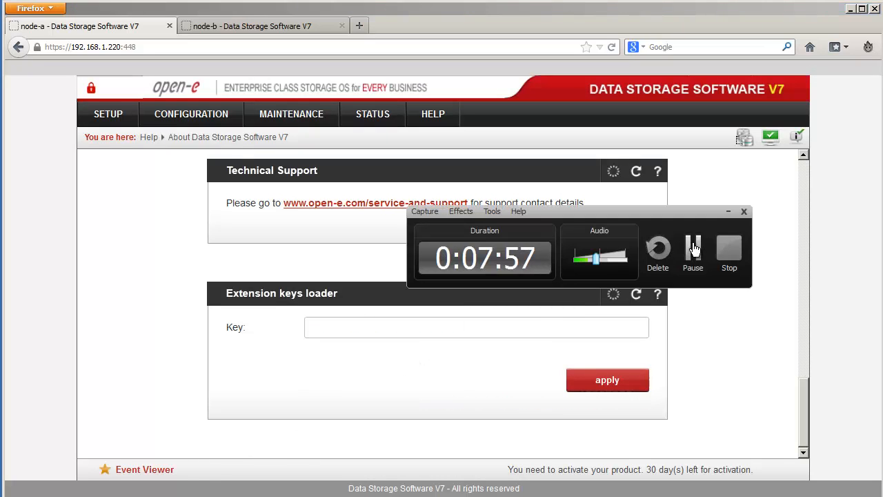
left_click(232, 232)
mouse_move(117, 115)
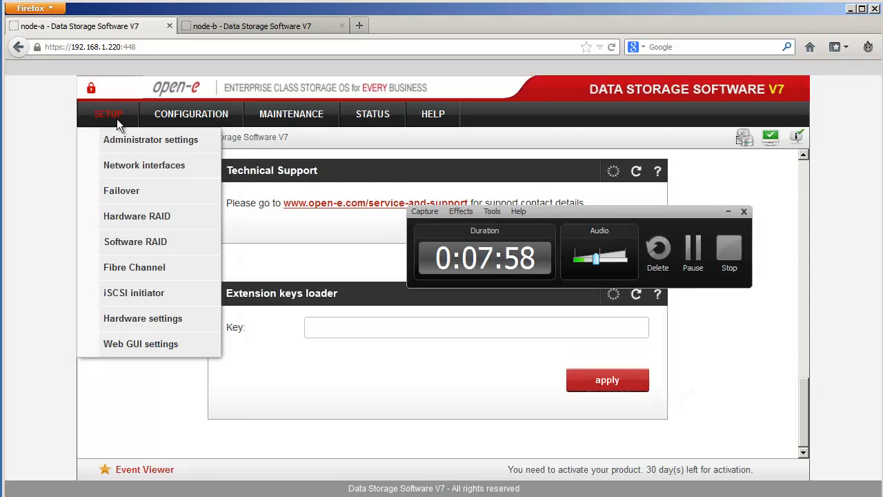
left_click(140, 190)
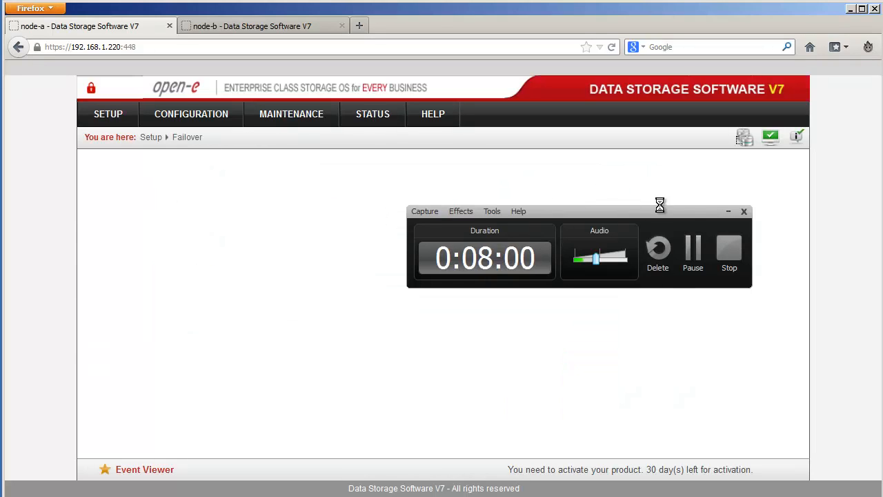
left_click(729, 213)
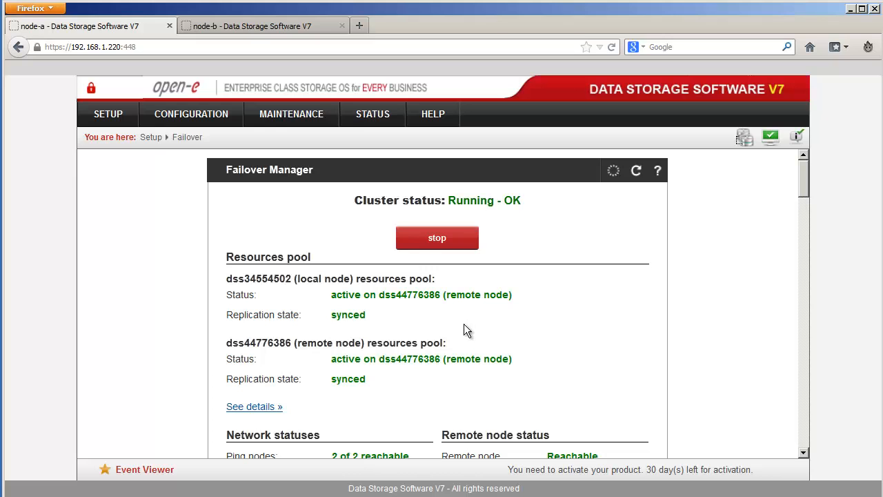
Move the dss34554502 resources group, containing iSCSI target0, to the local node and confirm the move.
scroll(463, 337, "down", 8)
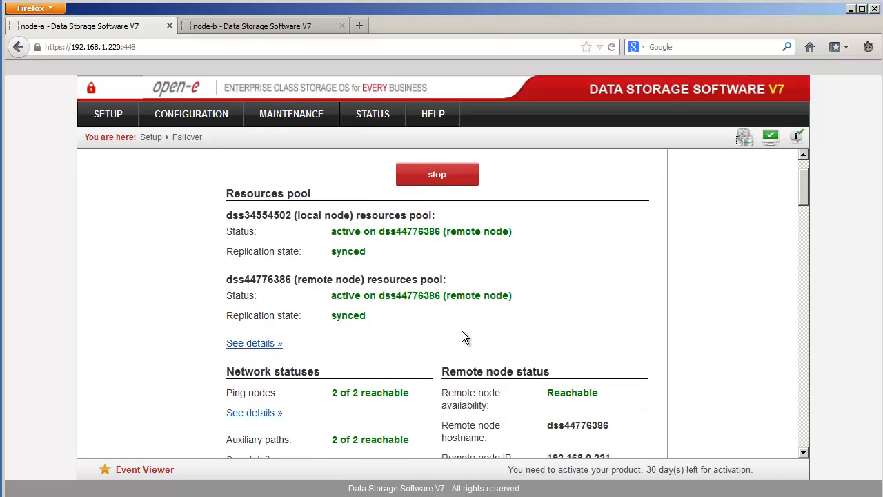
scroll(464, 337, "down", 14)
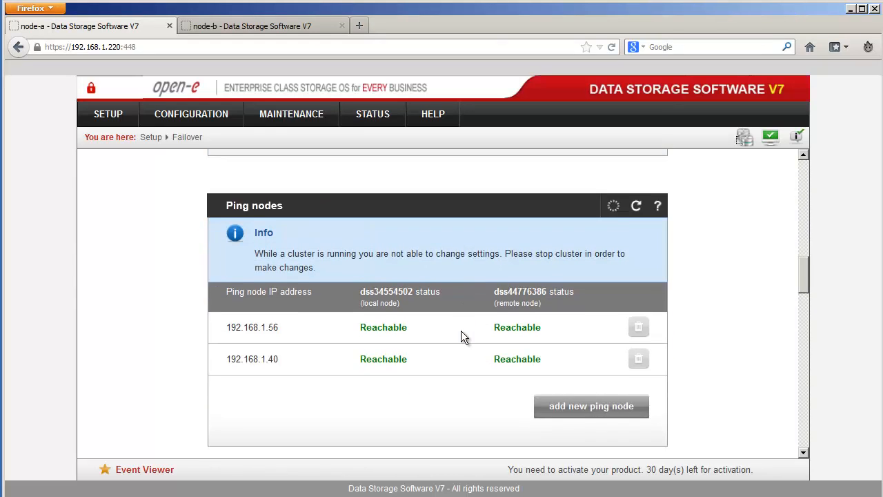
scroll(460, 330, "down", 9)
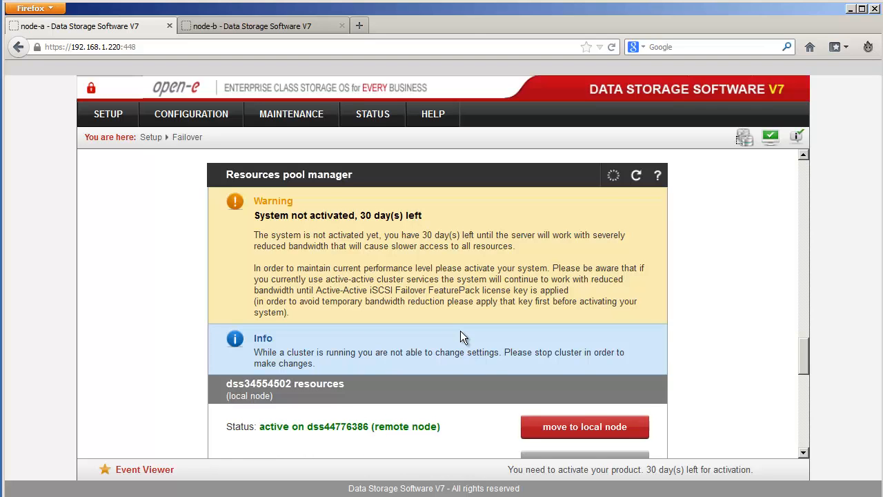
scroll(461, 333, "down", 1)
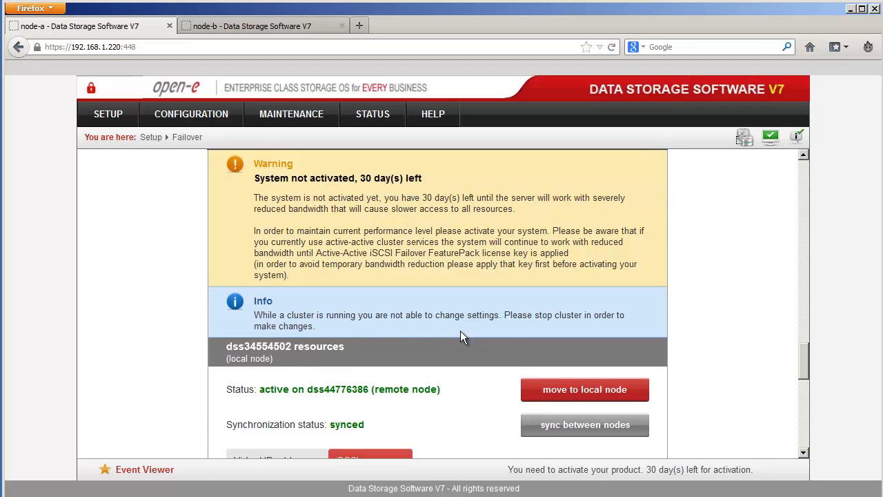
scroll(460, 338, "down", 3)
scroll(460, 337, "down", 1)
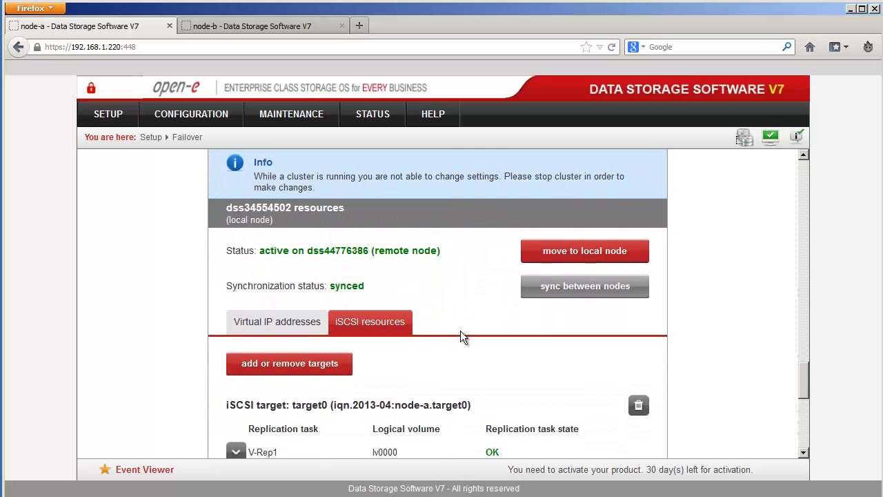
scroll(461, 338, "down", 1)
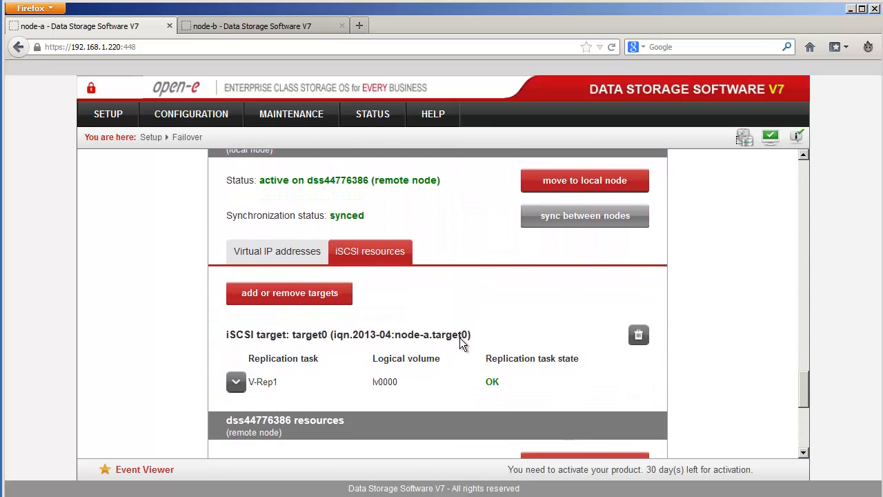
left_click_drag(462, 335, 403, 339)
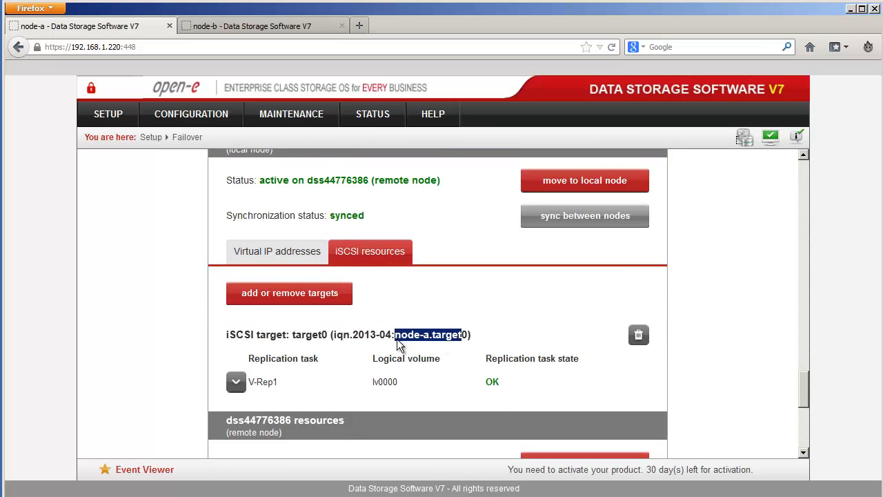
left_click(469, 302)
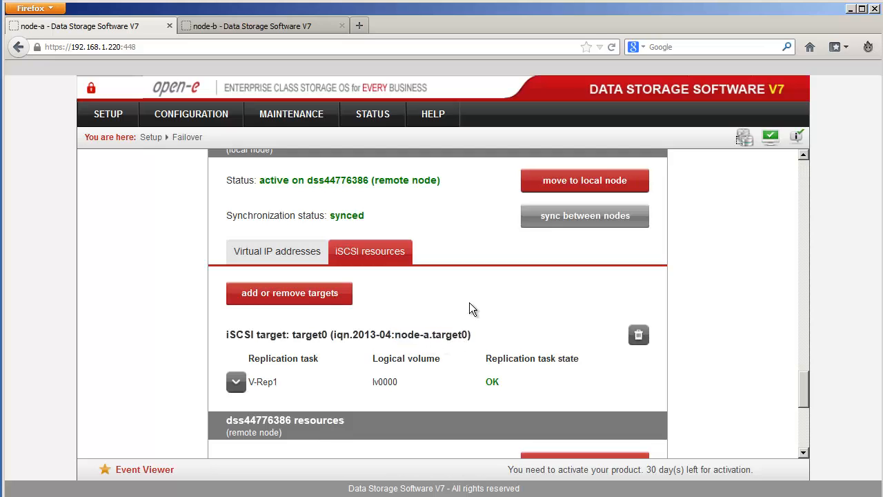
left_click(573, 190)
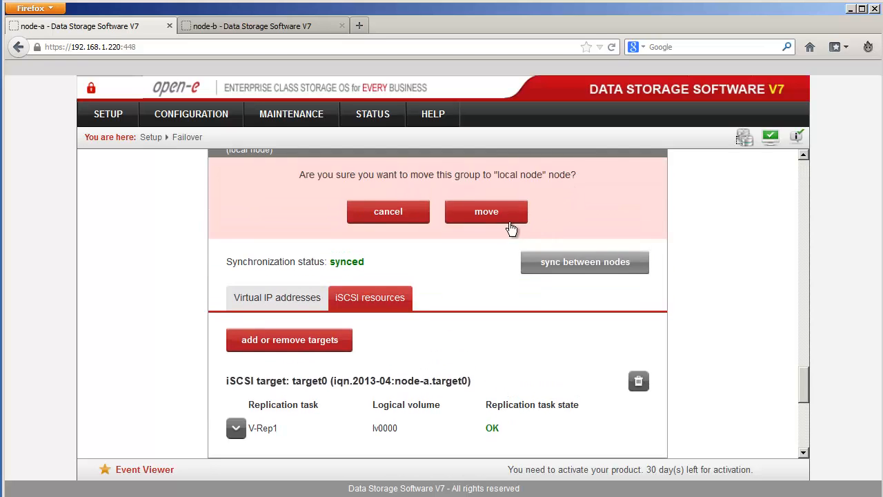
left_click(508, 219)
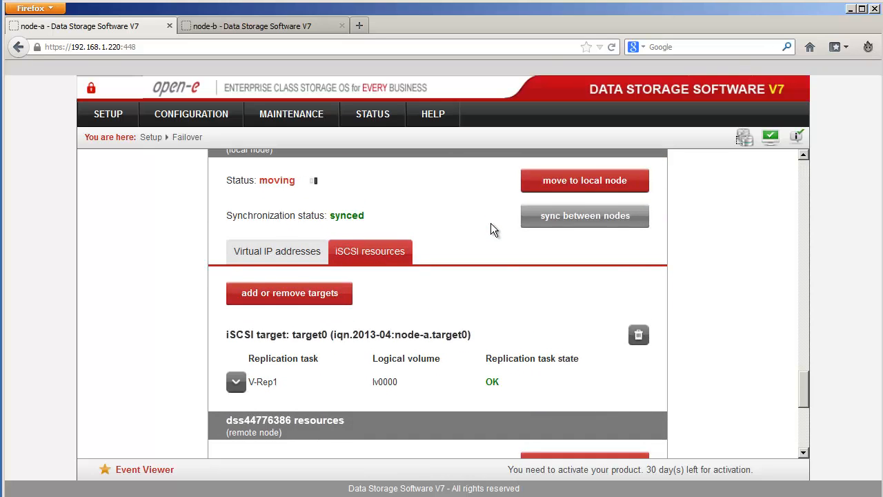
Move the dss44776386 resources group, containing iSCSI target1, to the local node and confirm the move.
scroll(491, 223, "up", 3)
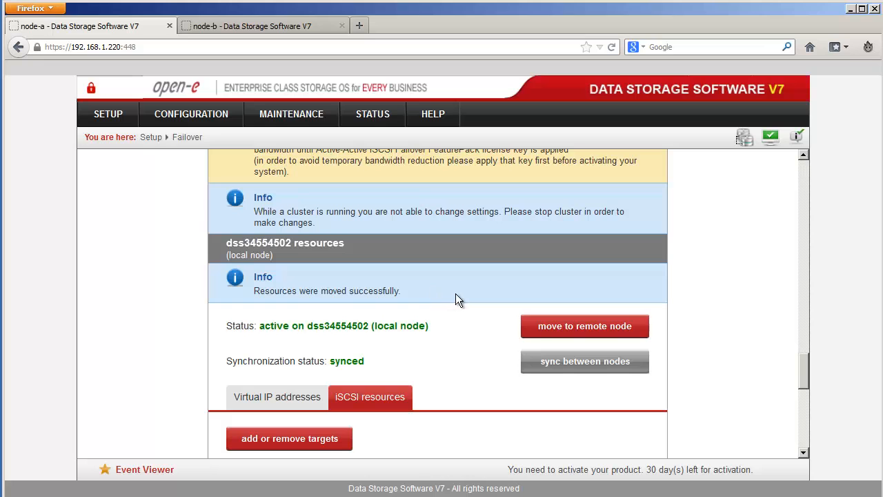
scroll(456, 295, "down", 5)
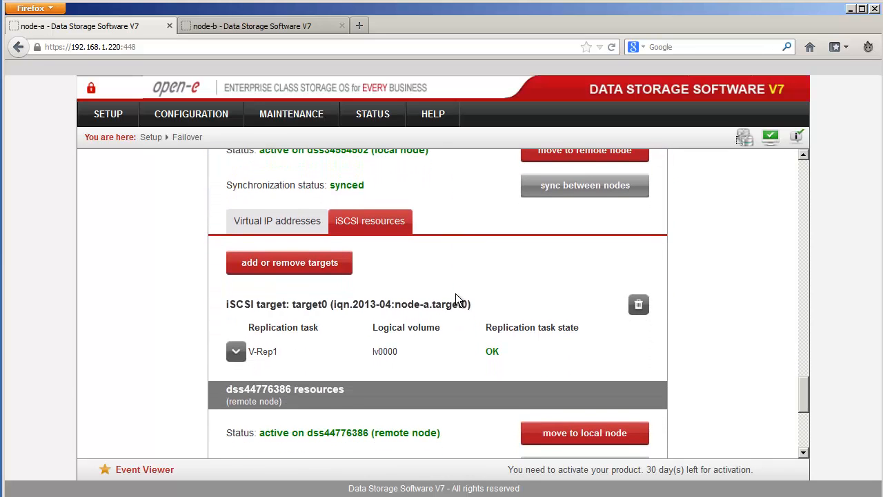
scroll(456, 295, "down", 3)
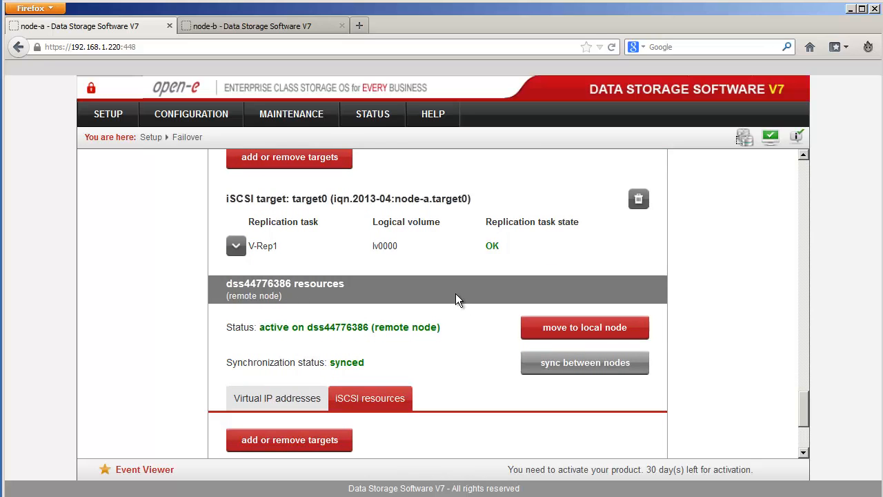
scroll(455, 300, "down", 1)
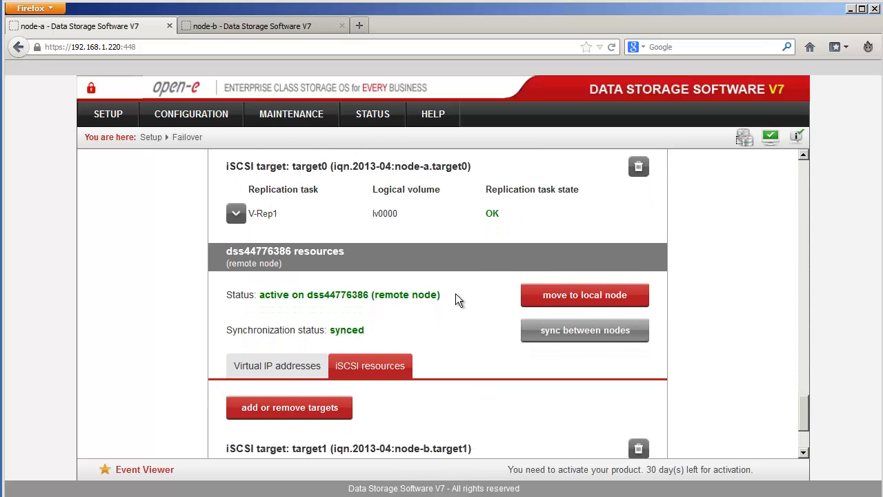
scroll(455, 291, "down", 2)
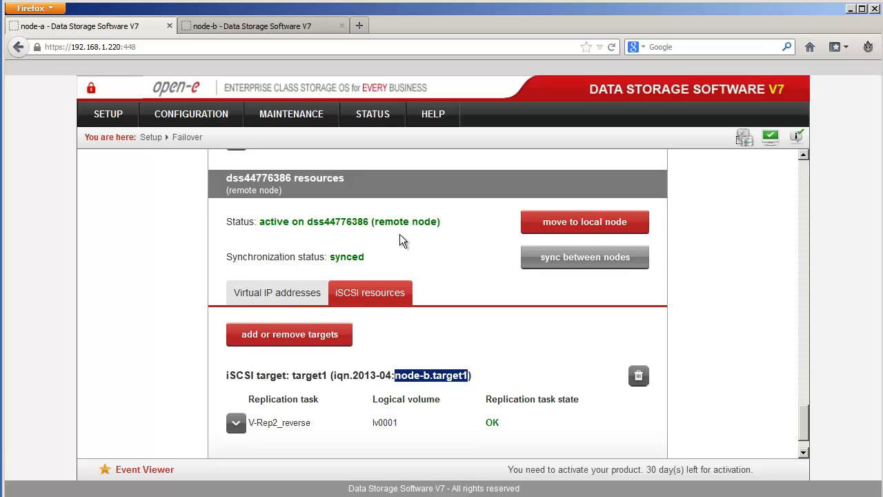
left_click(635, 235)
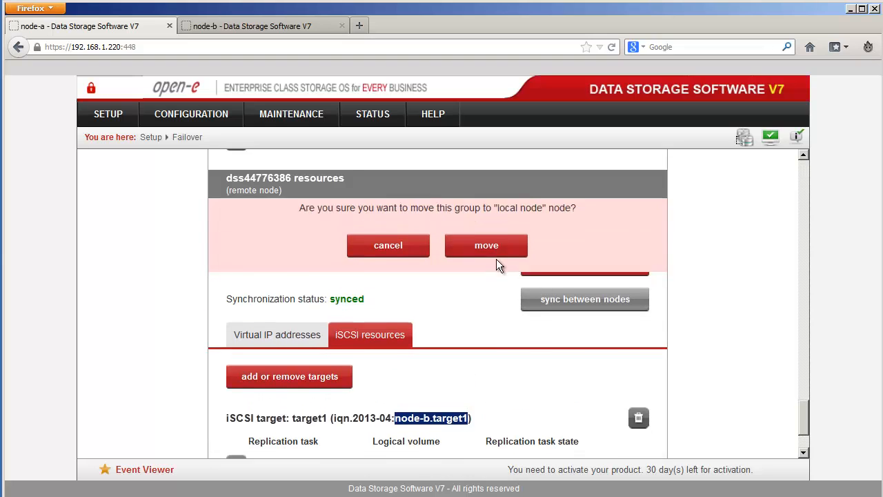
left_click(497, 259)
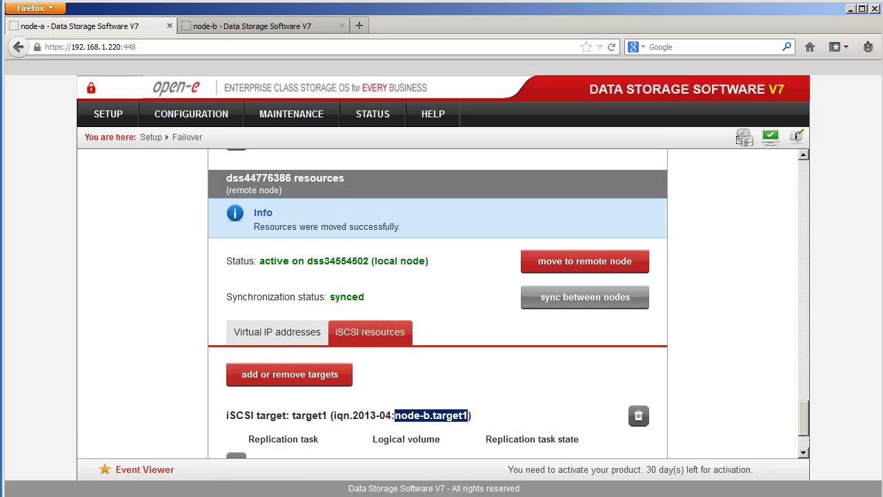
Switch to A-A.txt in Notepad and copy Node-b's product key.
left_click(216, 496)
left_click(197, 286)
scroll(198, 286, "up", 2)
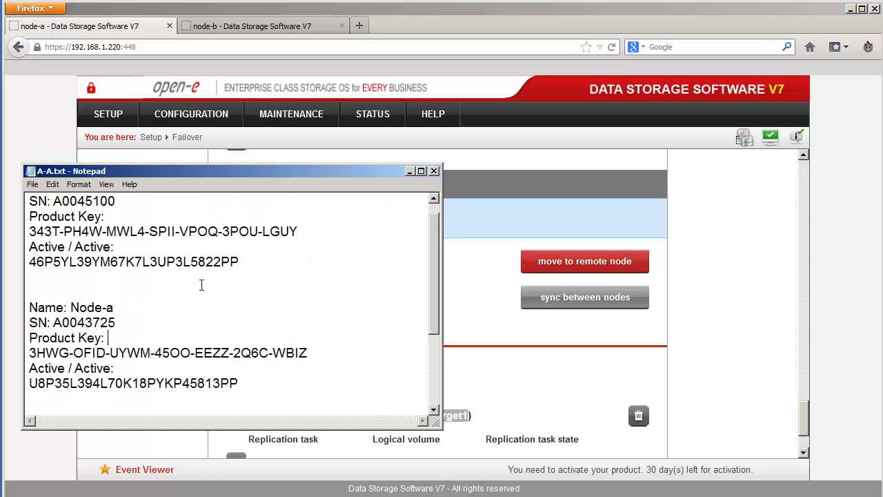
left_click_drag(301, 246, 29, 246)
right_click(43, 252)
left_click(80, 282)
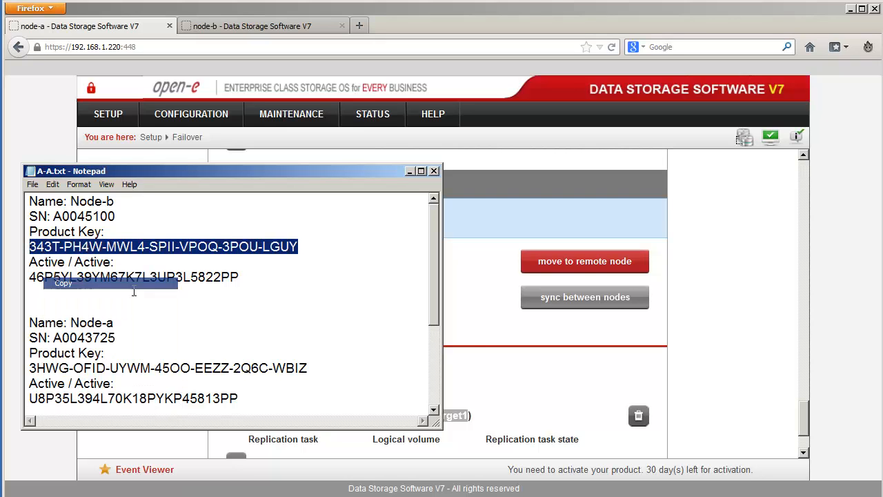
Switch to node-b in Firefox and open the About Data Storage Software V7 page.
left_click(478, 336)
left_click(304, 27)
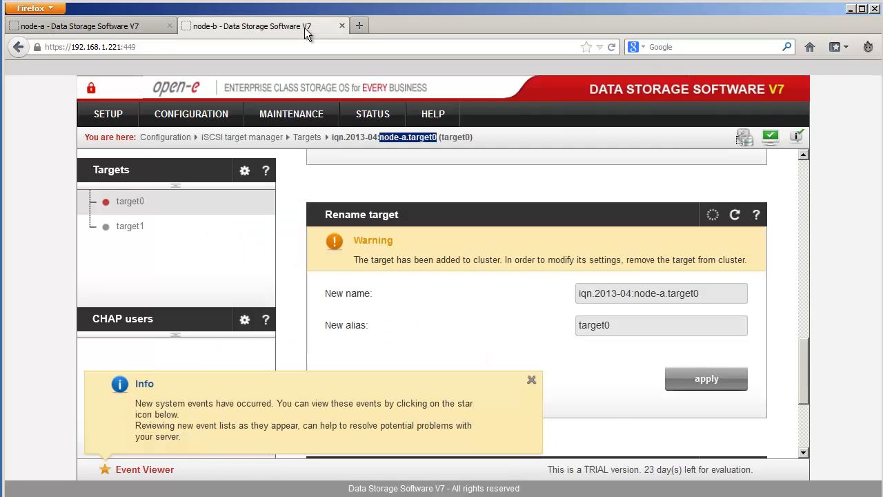
left_click(430, 112)
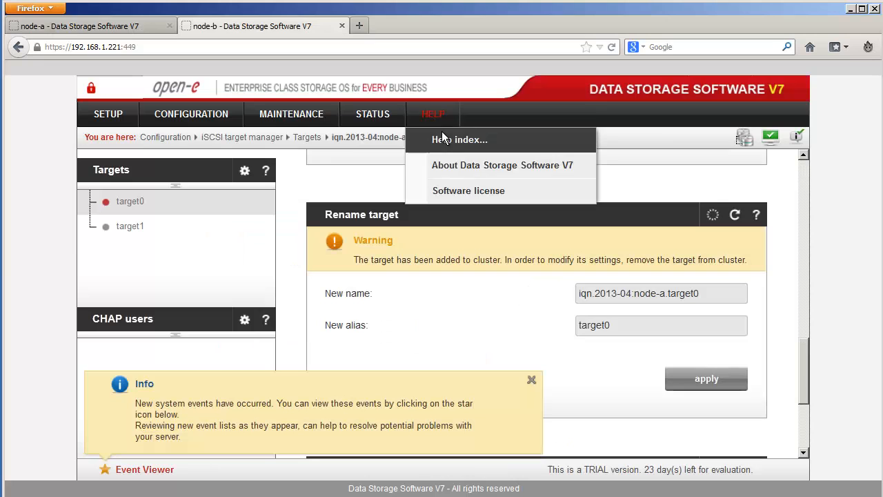
left_click(457, 166)
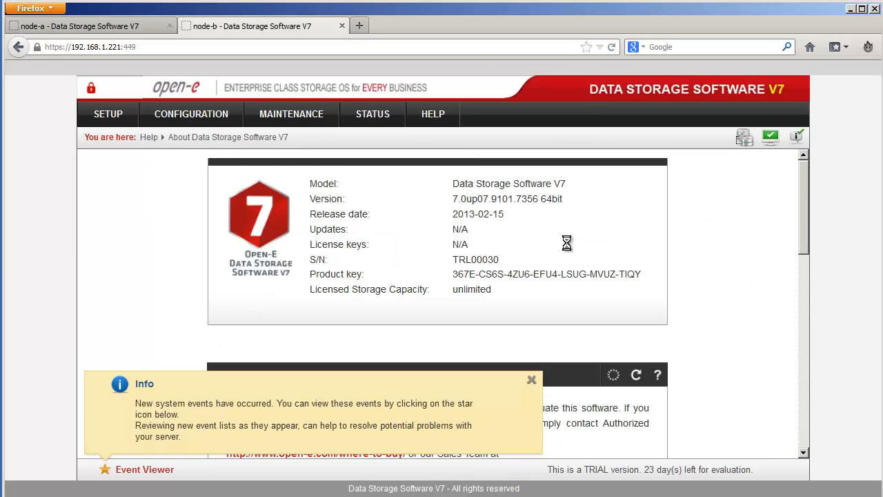
Paste Node-b's product key into the Extension keys loader and apply it.
left_click(531, 381)
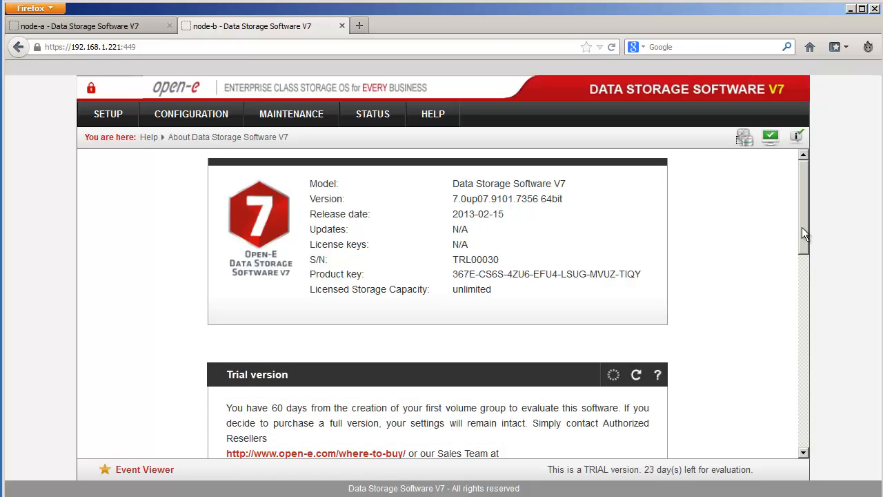
left_click_drag(803, 228, 806, 412)
right_click(598, 332)
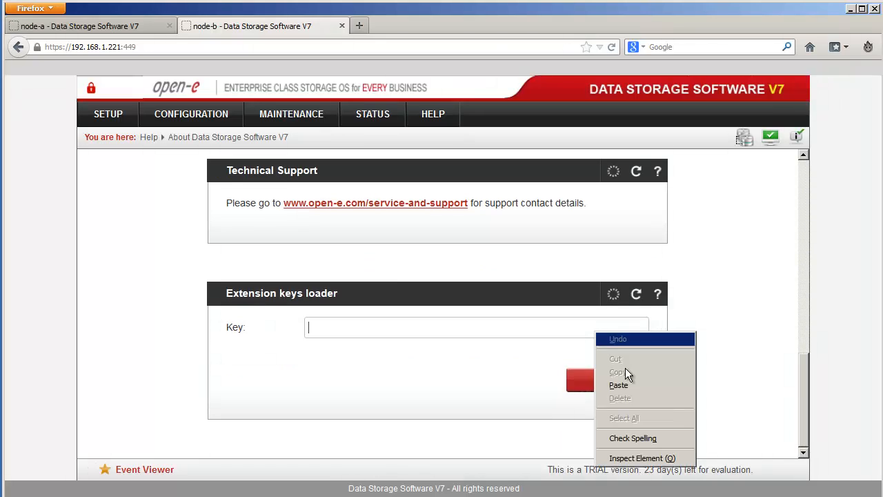
left_click(618, 386)
left_click(595, 380)
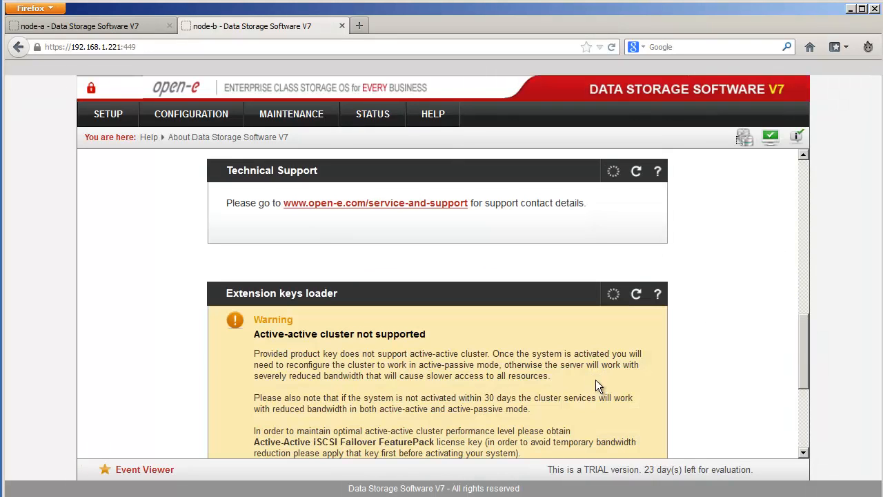
scroll(566, 379, "down", 2)
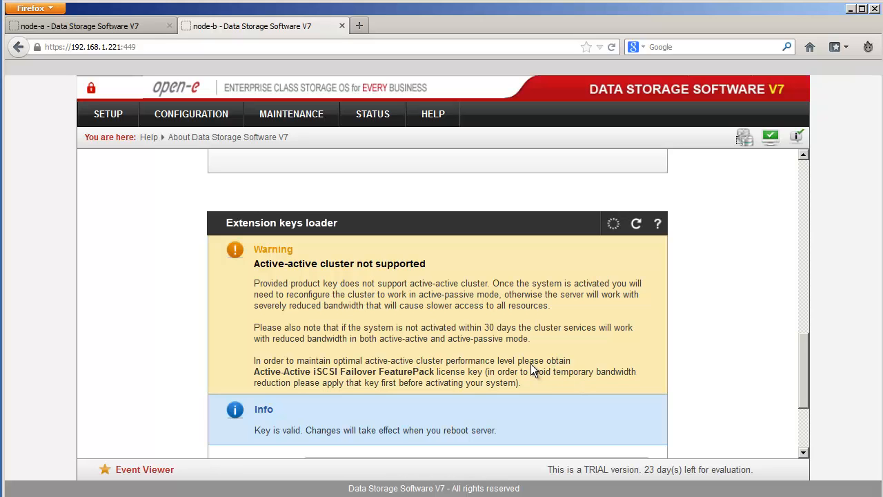
Restart node-b from the maintenance shutdown page and confirm the restart.
mouse_move(301, 114)
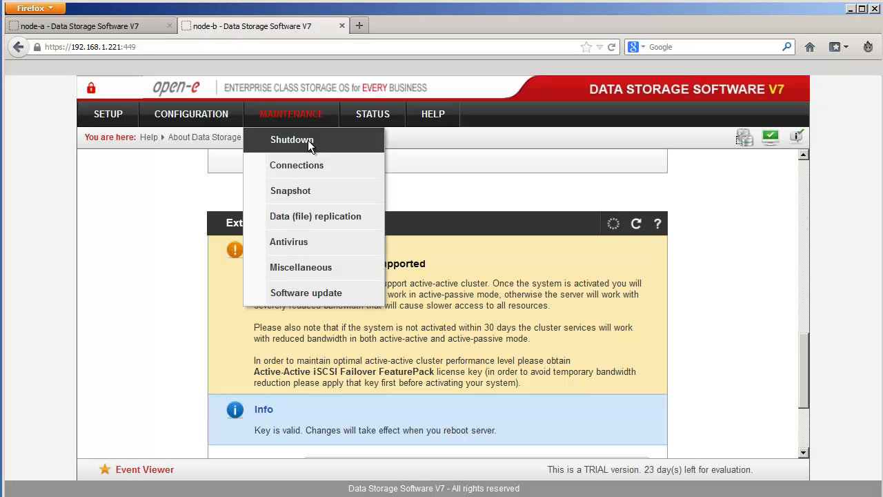
left_click(308, 140)
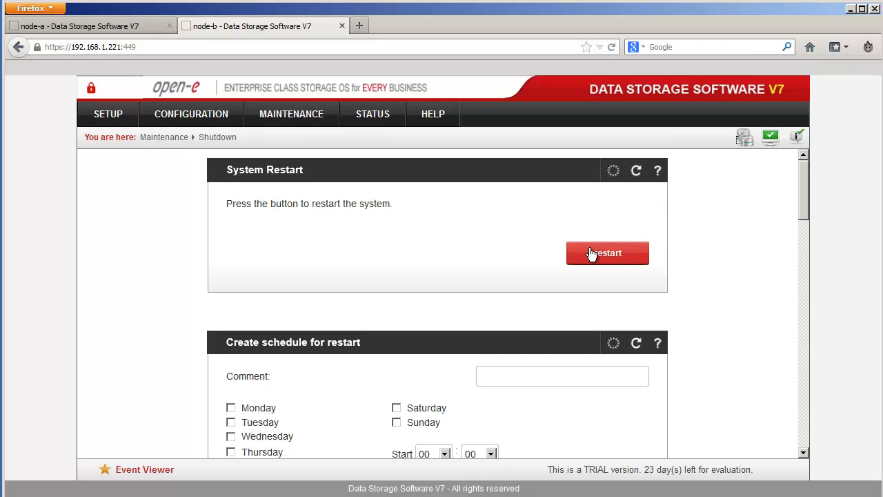
left_click(590, 253)
left_click(424, 247)
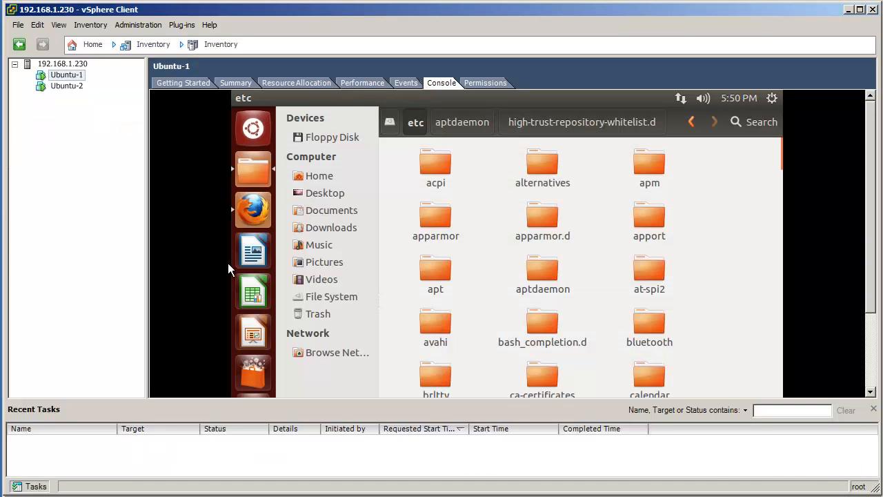
In vSphere Client, inspect Hard disk 1 in the Ubuntu-2 virtual machine settings and close them without changes.
left_click(66, 86)
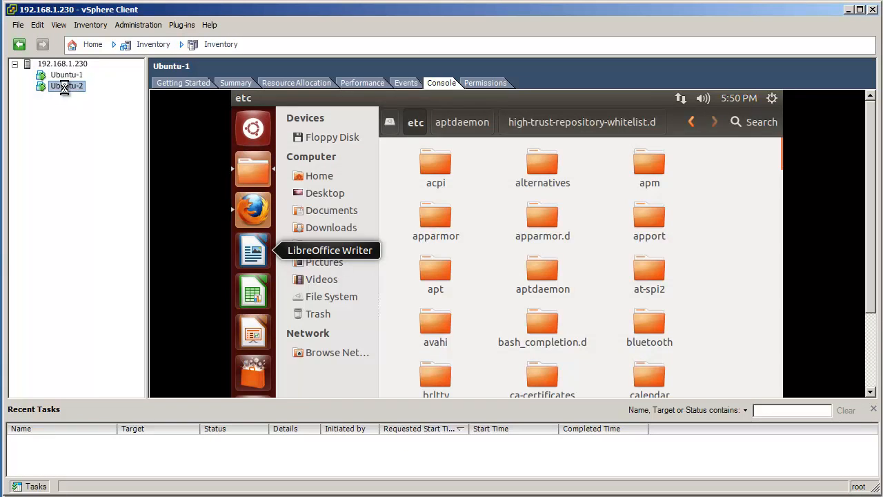
right_click(64, 87)
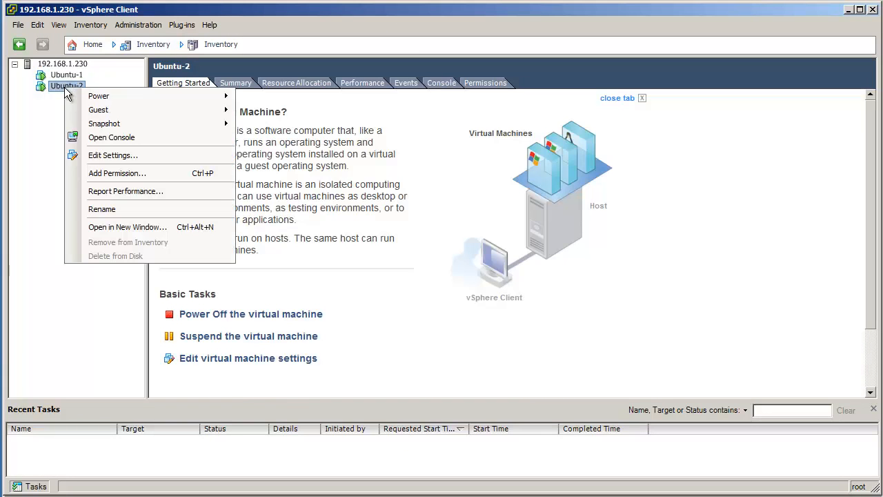
left_click(138, 156)
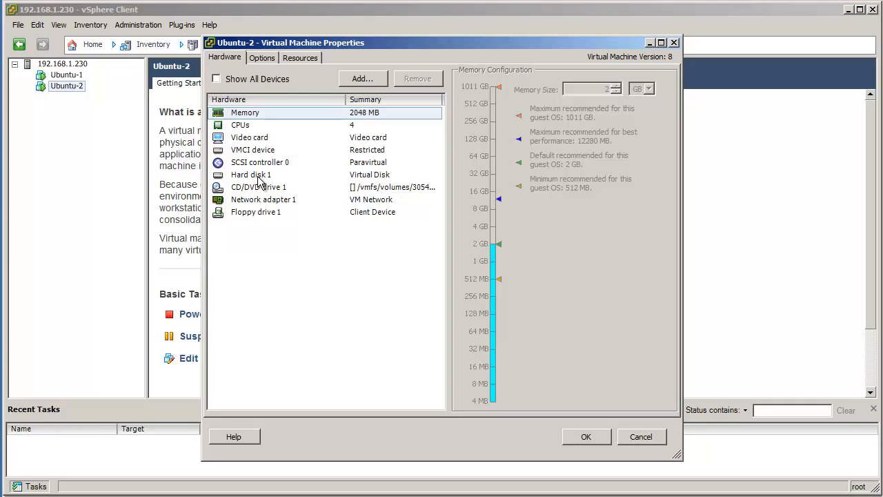
left_click(260, 179)
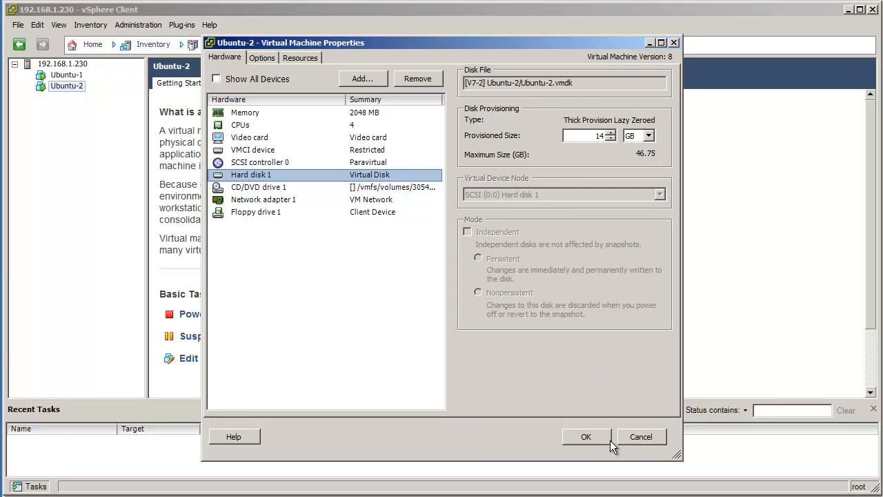
left_click(641, 437)
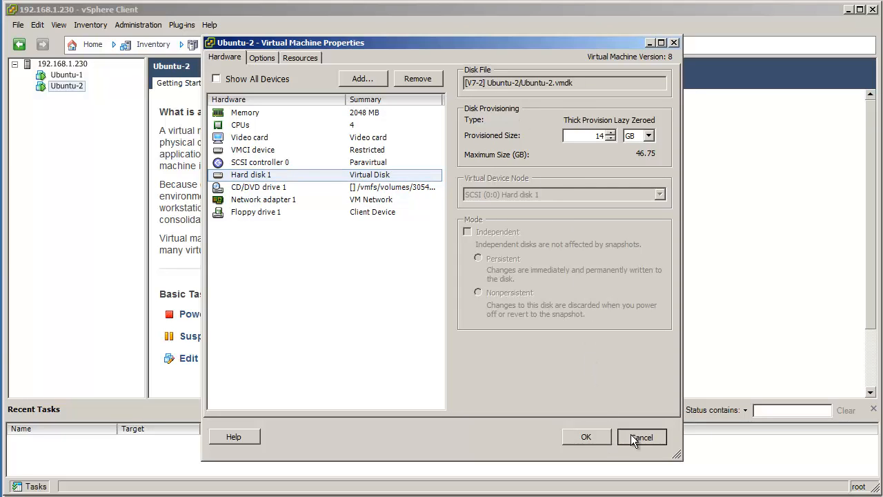
Check the managed paths of the V7-2 datastore on host 192.168.1.230, closing its properties when done.
left_click(77, 65)
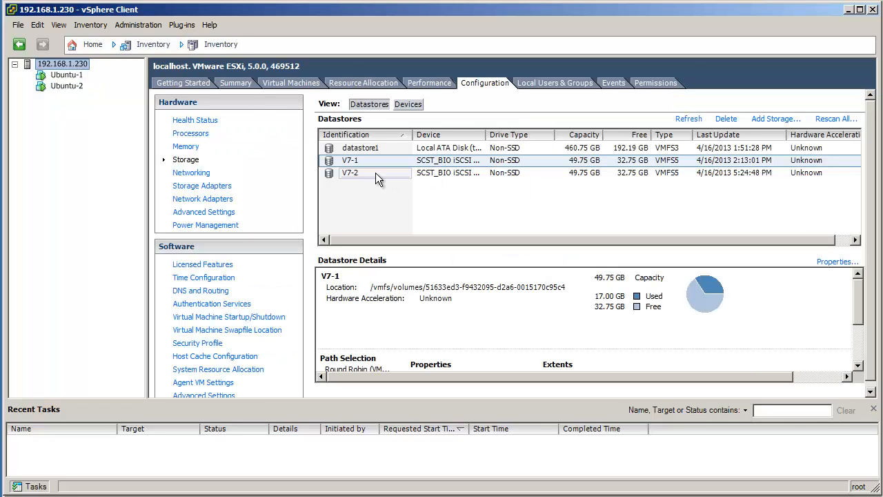
left_click(428, 172)
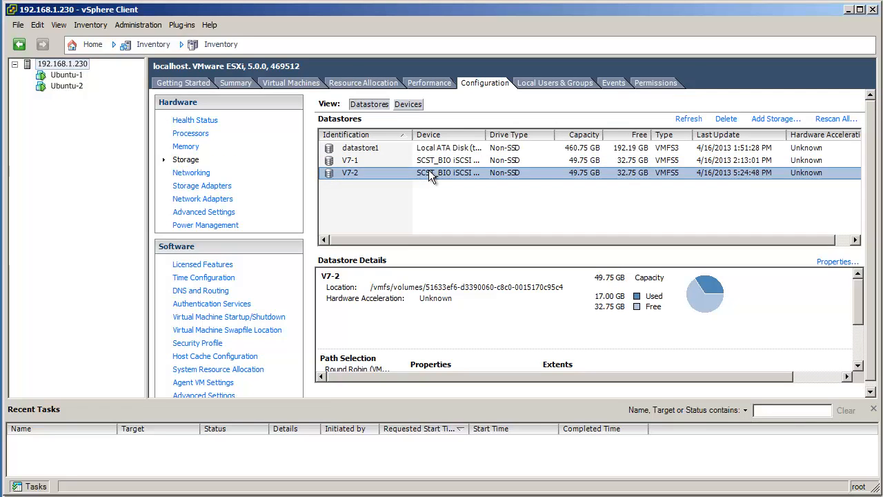
right_click(429, 172)
left_click(476, 265)
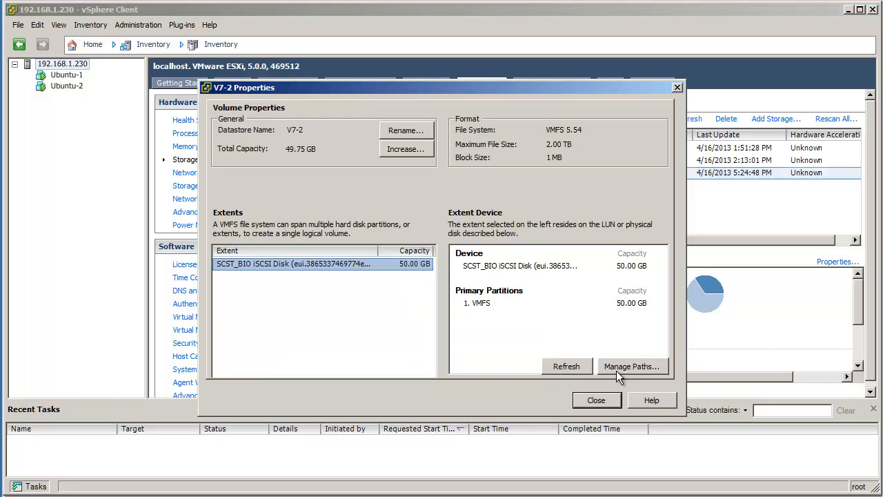
left_click(616, 370)
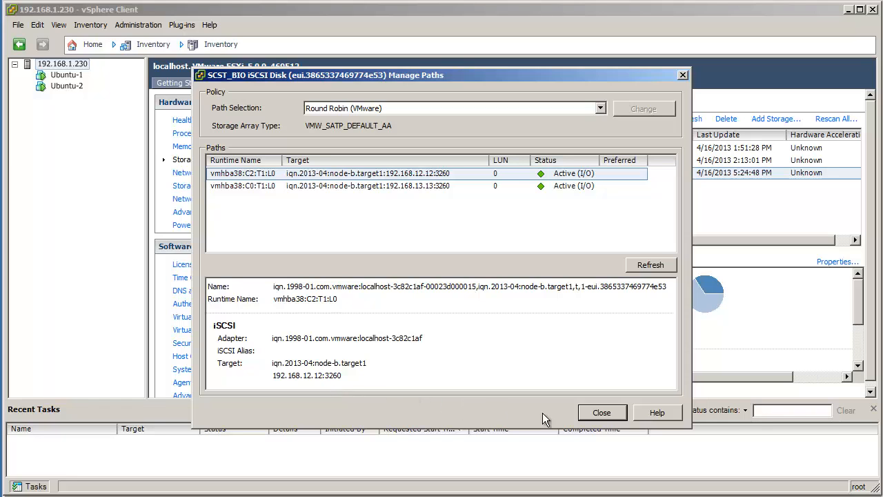
left_click(613, 417)
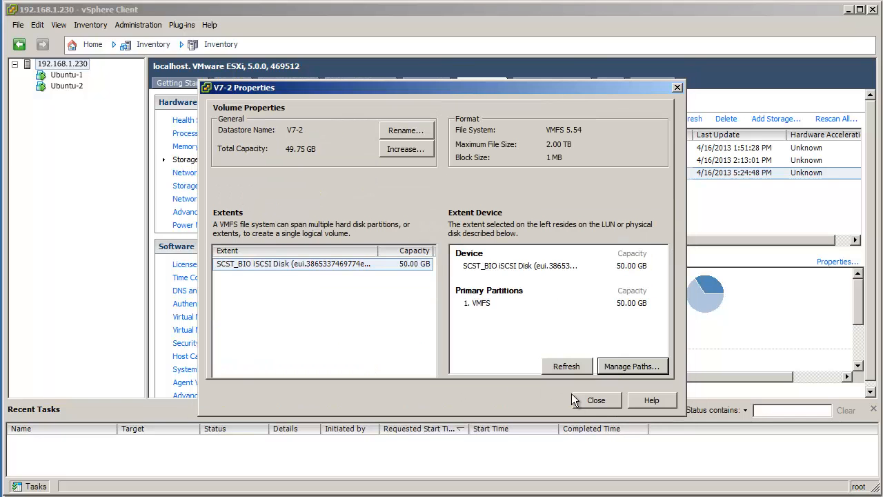
left_click(596, 399)
Open the Ubuntu-2 console and browse from etc to the file system's top level and into the root folder.
left_click(68, 88)
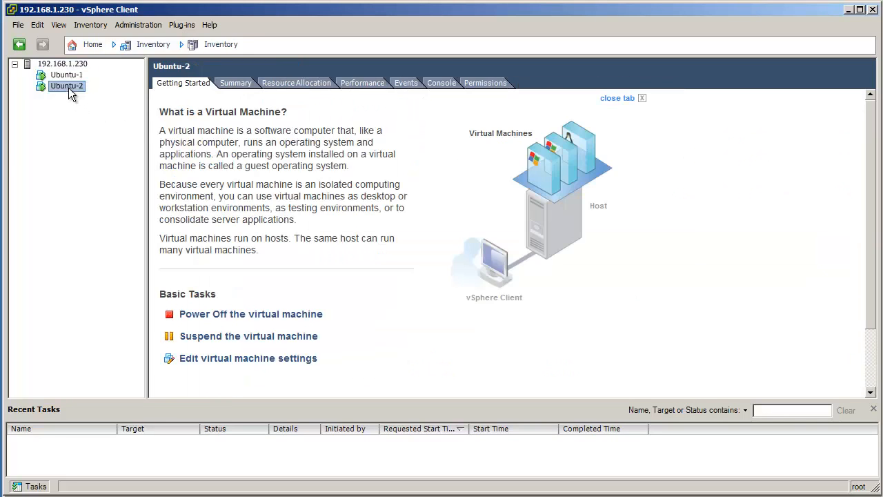
left_click(437, 84)
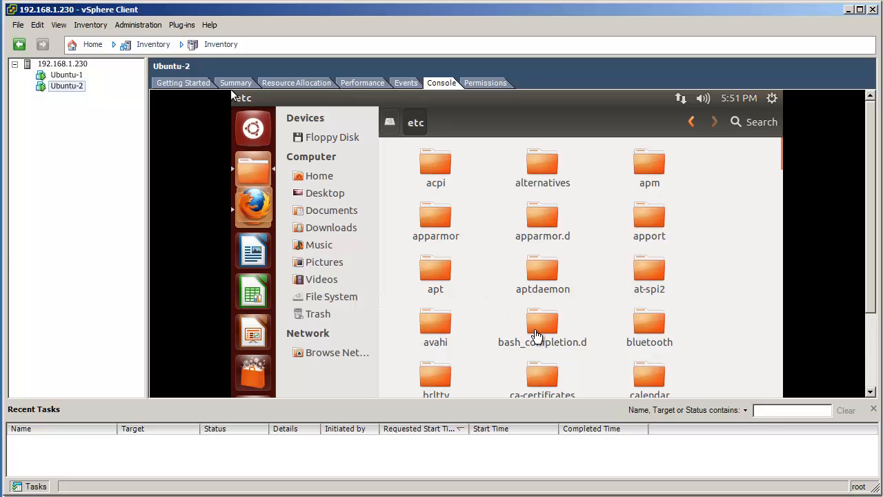
left_click(691, 131)
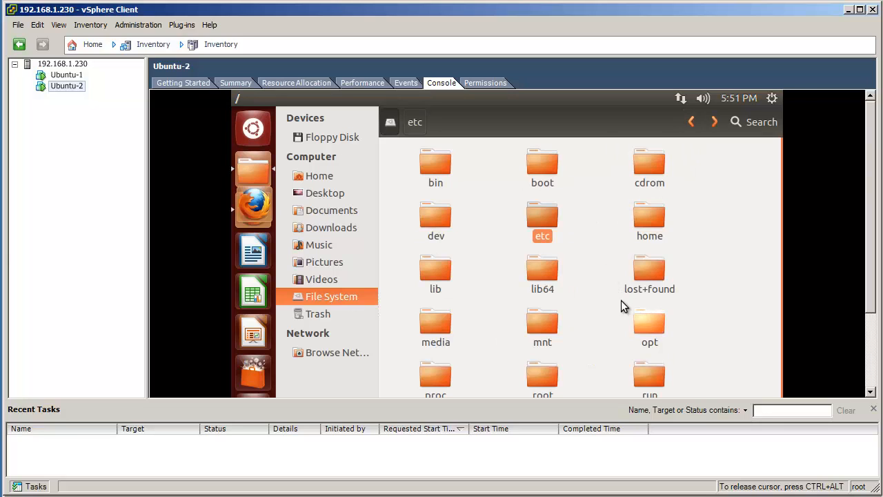
left_click(576, 306)
scroll(573, 320, "down", 1)
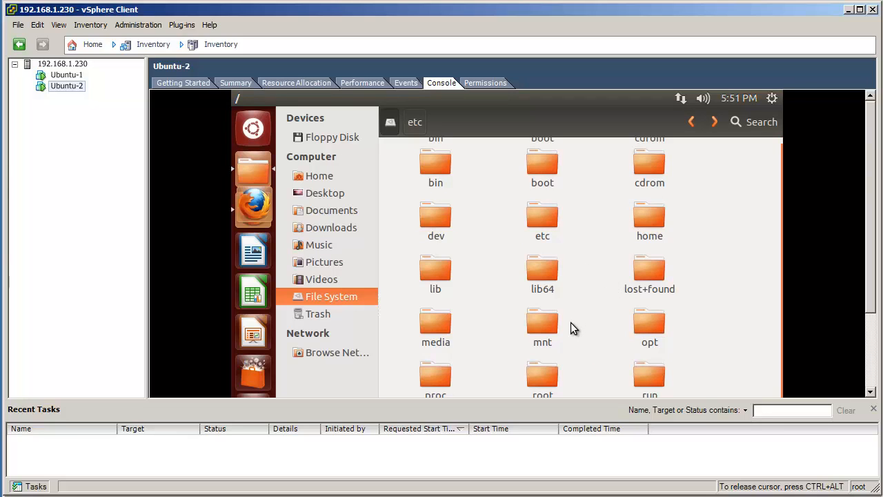
double_click(539, 338)
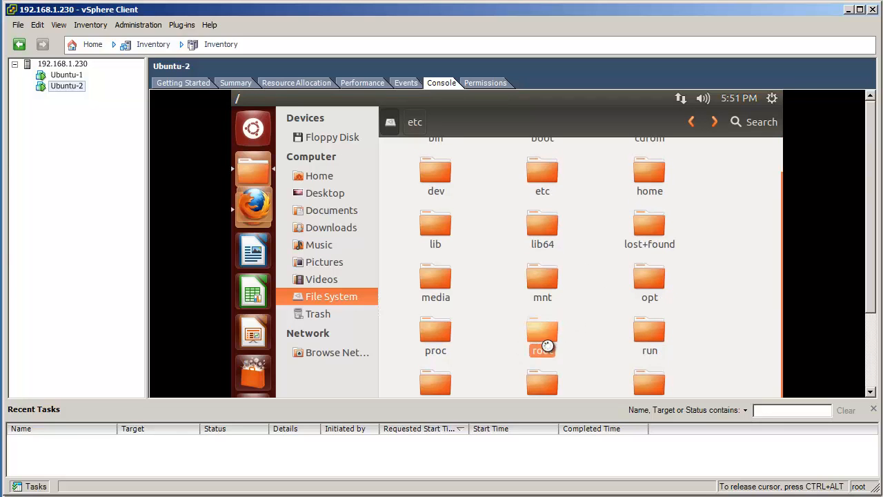
left_click(684, 350)
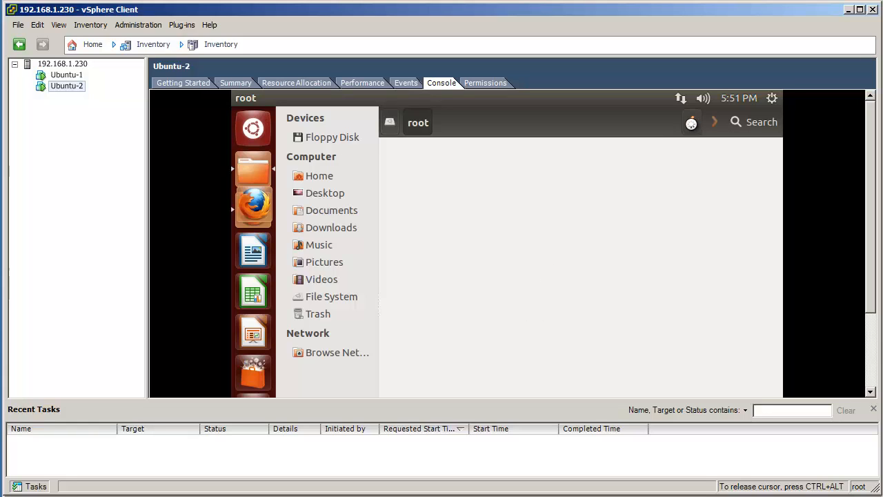
Return to the top level of Ubuntu-2's file system and browse into usr/local.
left_click(691, 122)
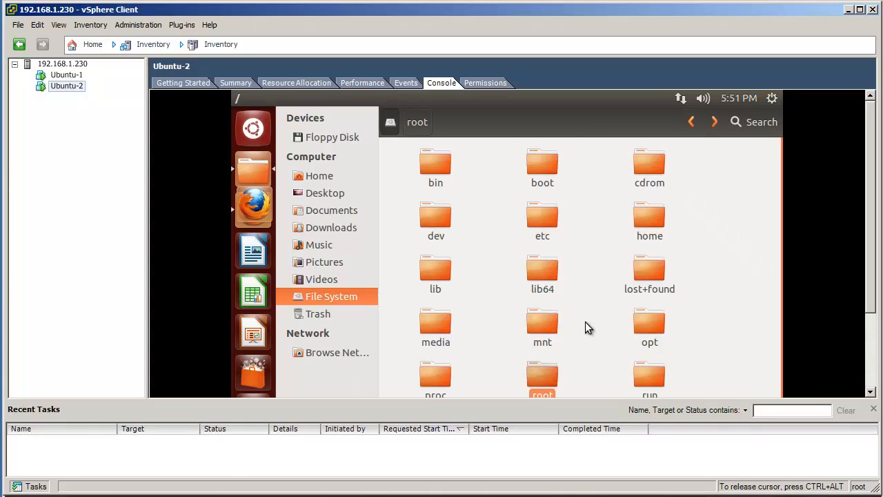
scroll(595, 326, "down", 3)
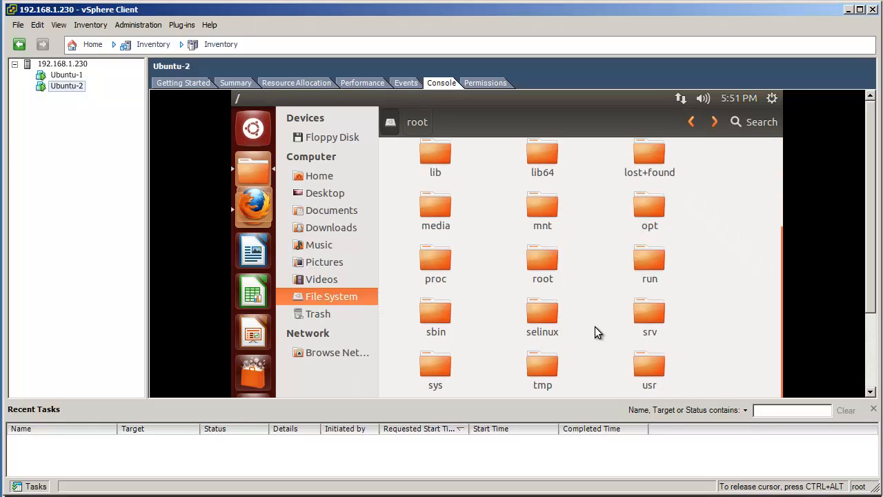
double_click(651, 375)
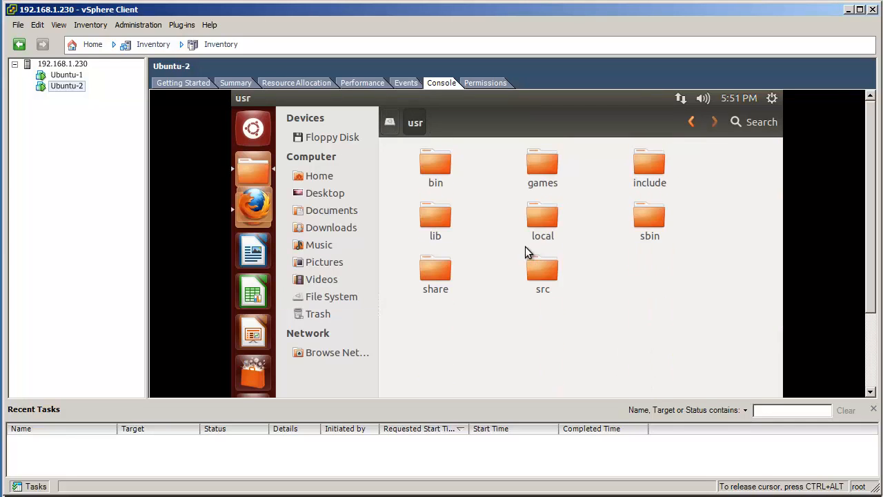
double_click(556, 233)
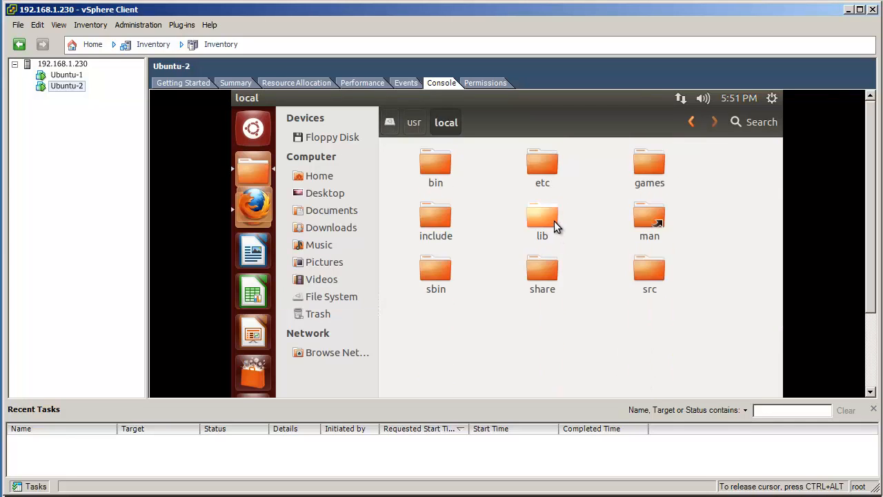
left_click(256, 223)
Switch to the Ubuntu-1 console and open the apparmor folder in etc.
left_click(65, 76)
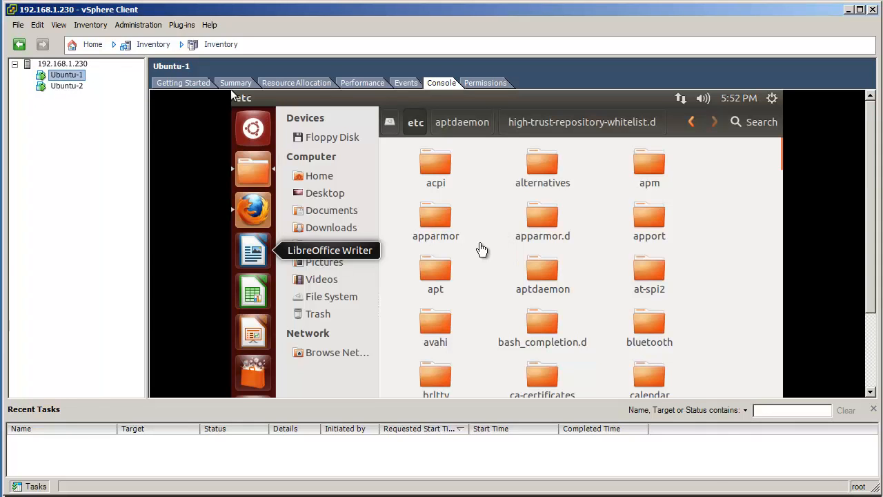
left_click(444, 217)
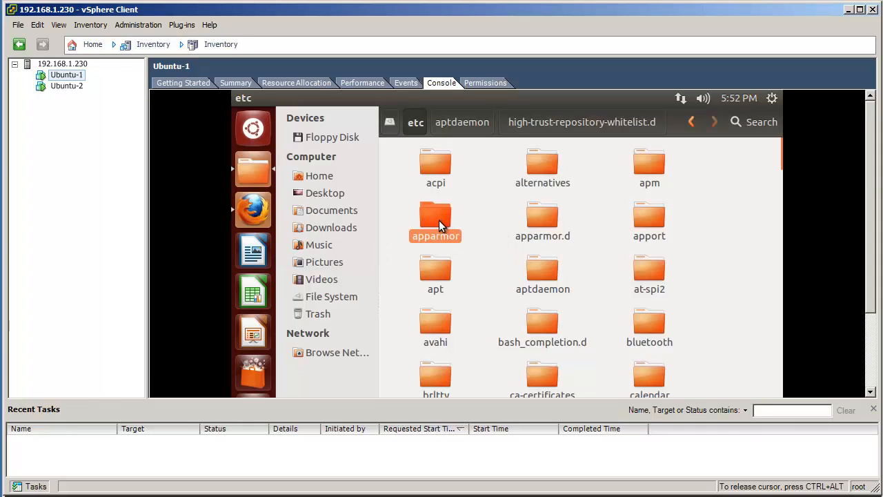
double_click(439, 220)
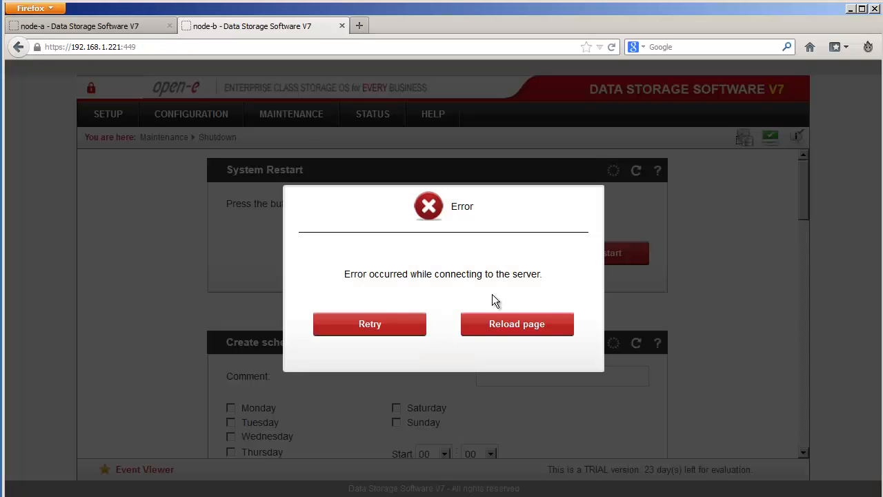
Switch to node-a in Firefox and check the V-Rep1 replication task state and the dss44776386 synchronization status.
left_click(131, 29)
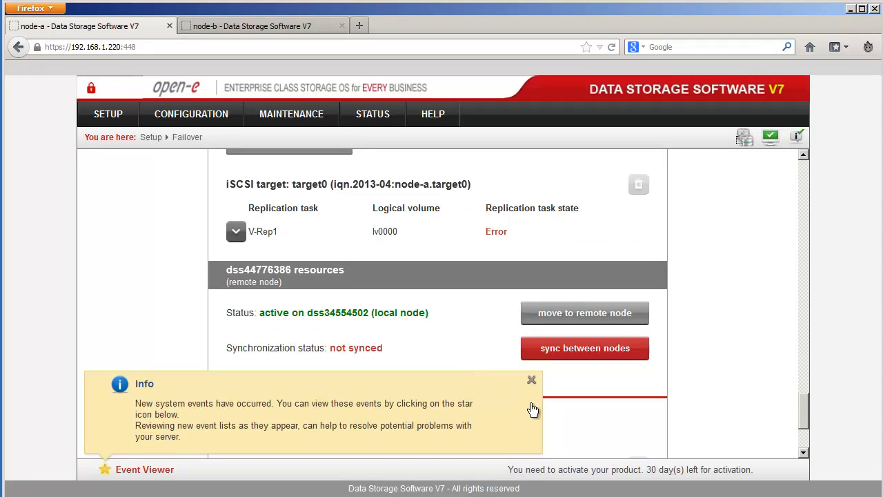
left_click(532, 383)
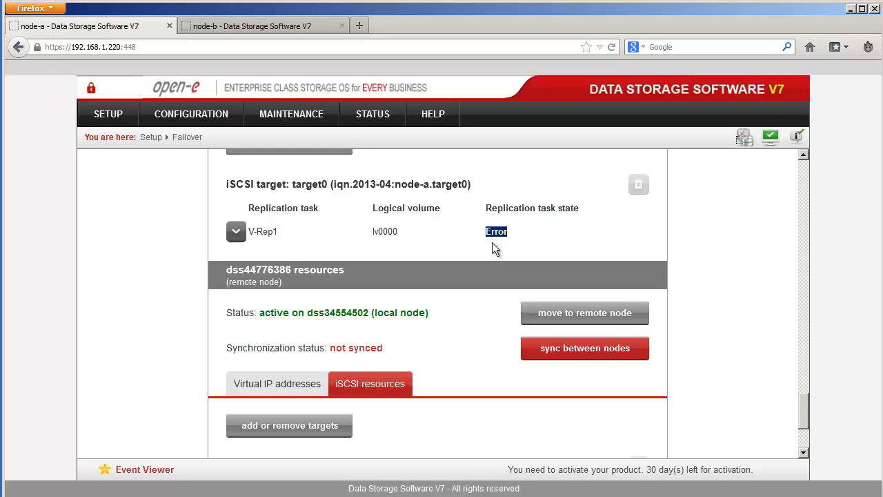
left_click_drag(389, 350, 361, 349)
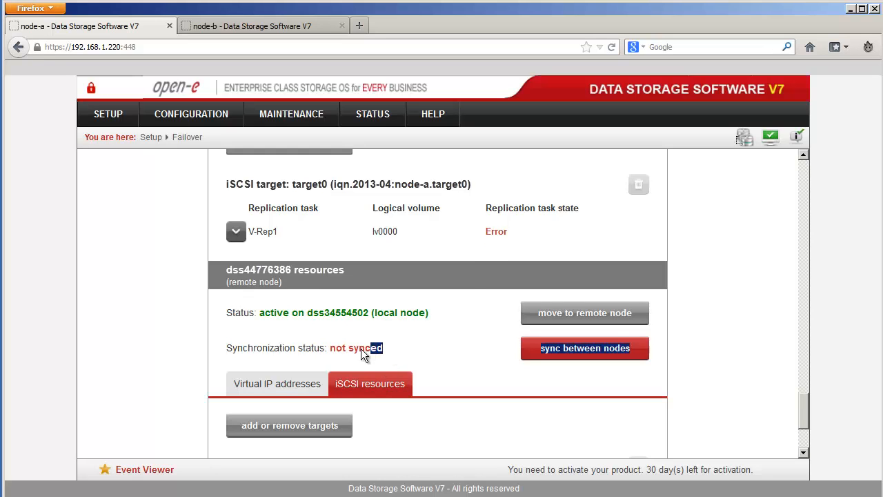
left_click(411, 350)
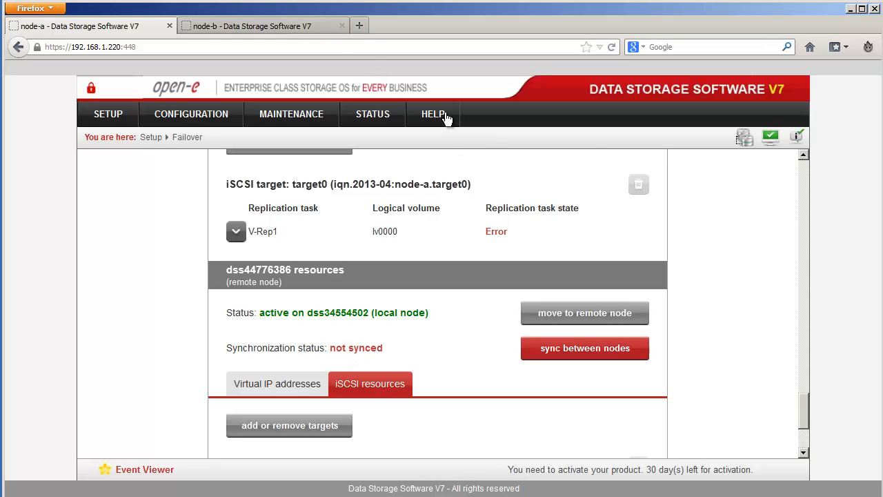
Open node-a's About Data Storage Software V7 page.
left_click(442, 114)
left_click(460, 166)
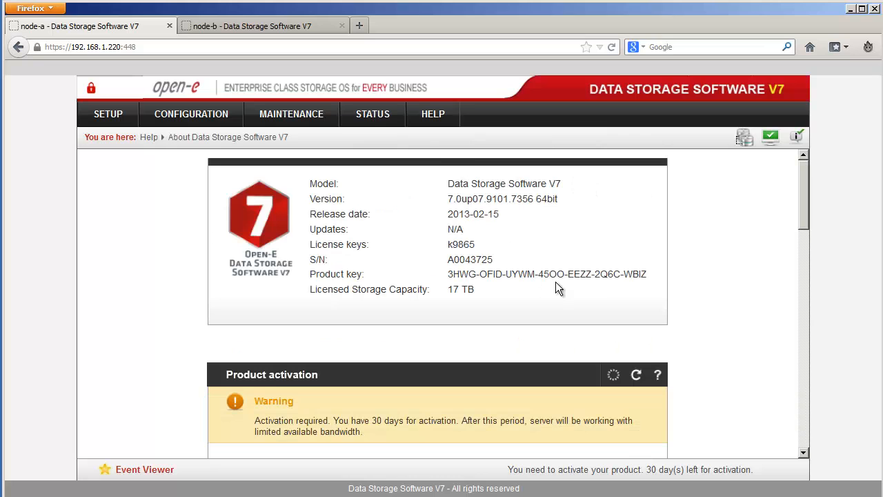
Review node-a's online product activation requirements, including the allowed TCP ports, and consult the Product activation help page.
scroll(706, 281, "down", 5)
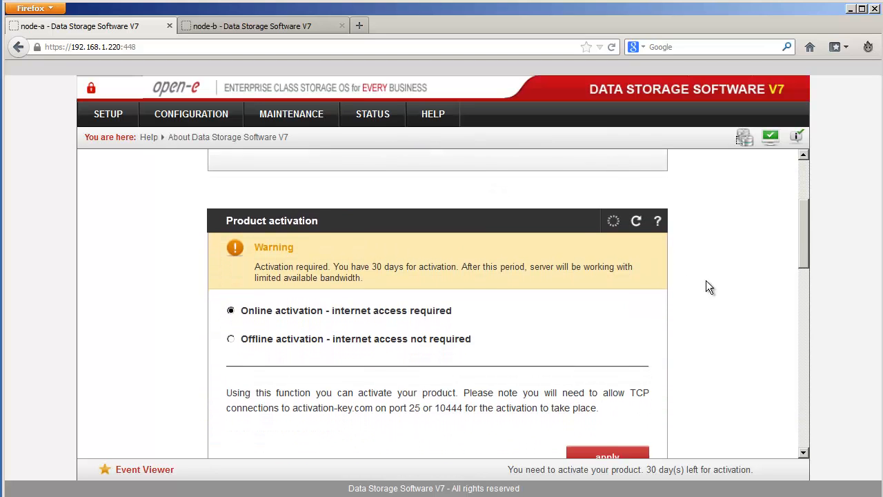
scroll(706, 287, "down", 1)
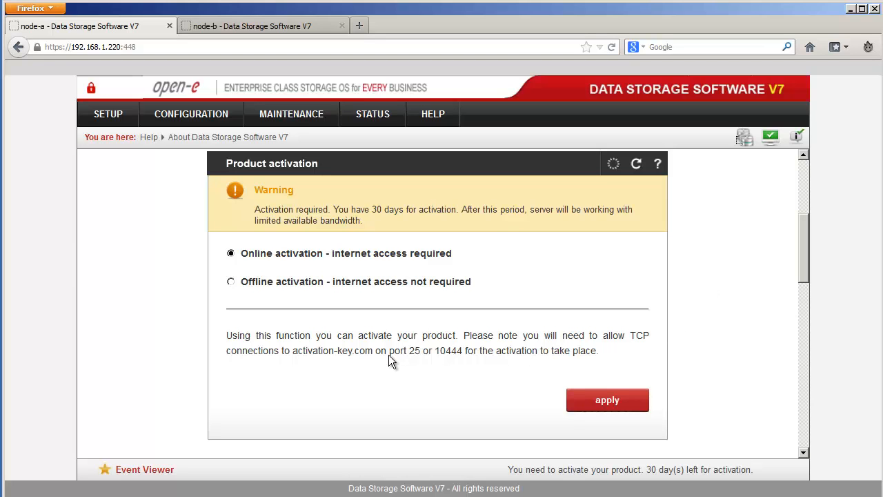
left_click_drag(389, 355, 461, 357)
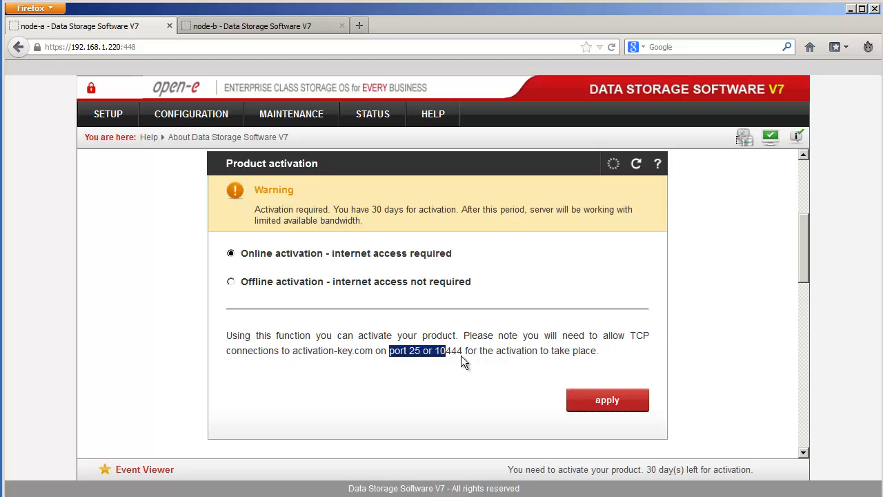
left_click(663, 172)
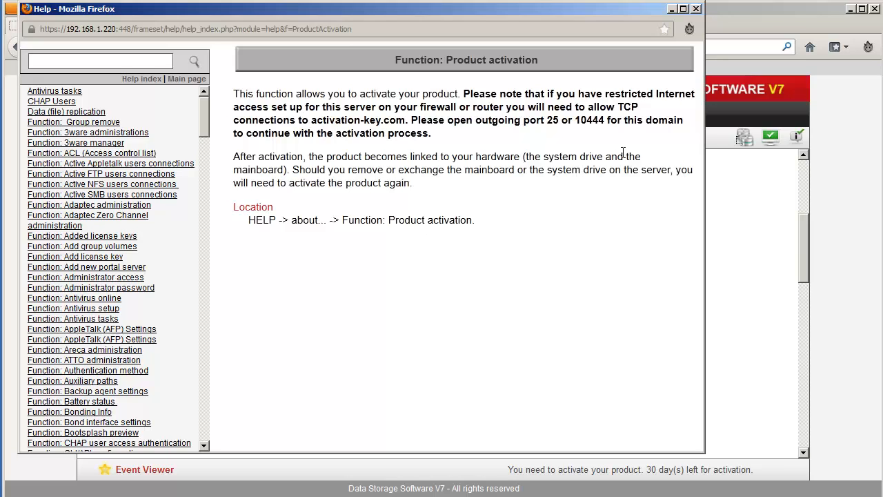
left_click(697, 9)
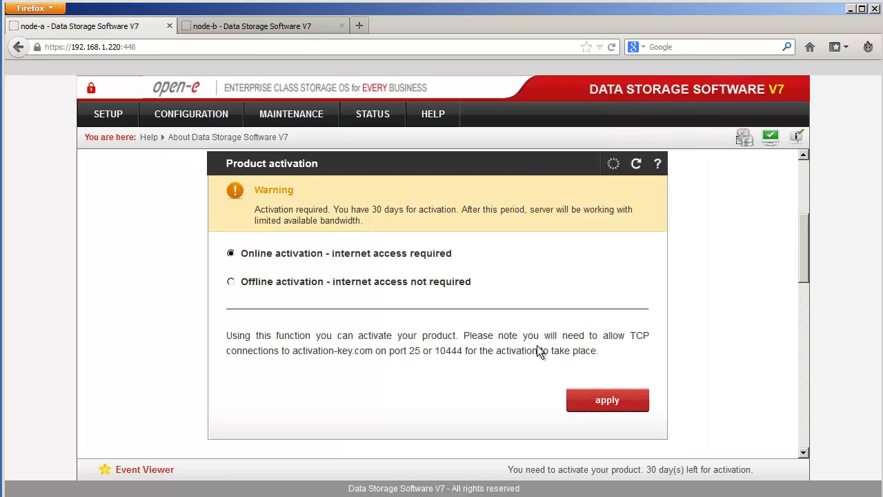
Choose offline activation for node-a, download the hardware stamp file to the local disk and close the downloads window.
left_click(443, 284)
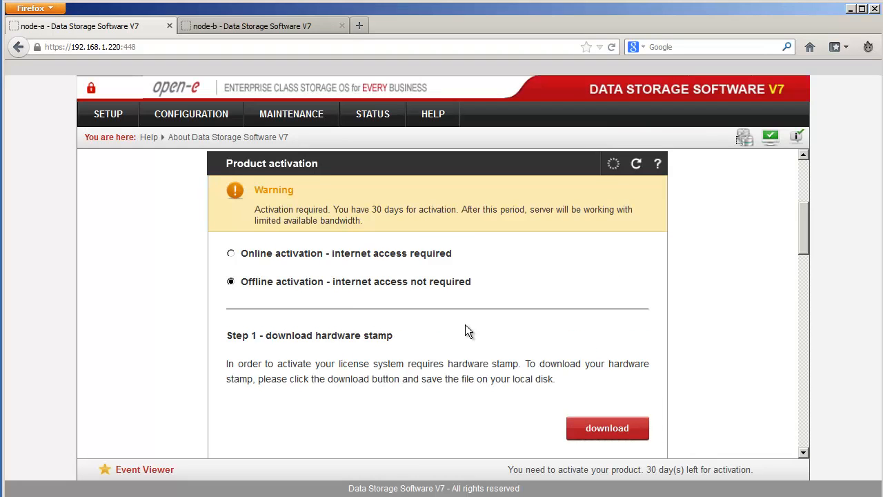
scroll(467, 330, "down", 1)
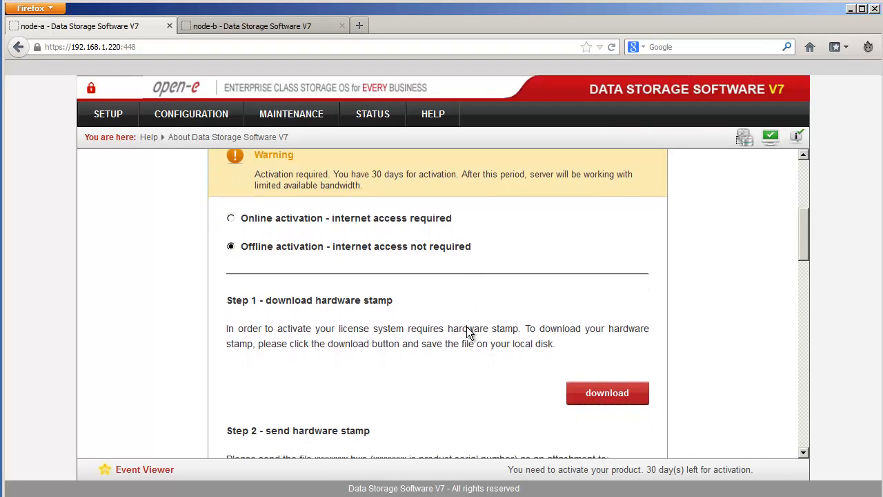
left_click(587, 397)
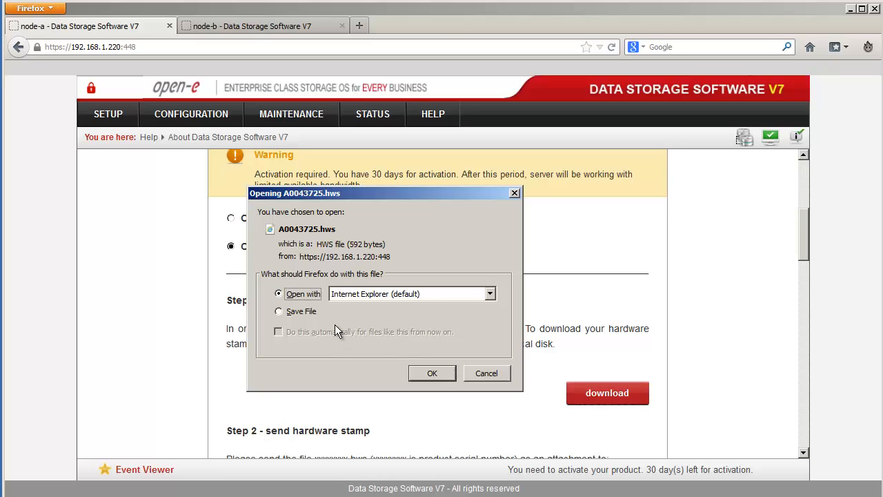
left_click(297, 316)
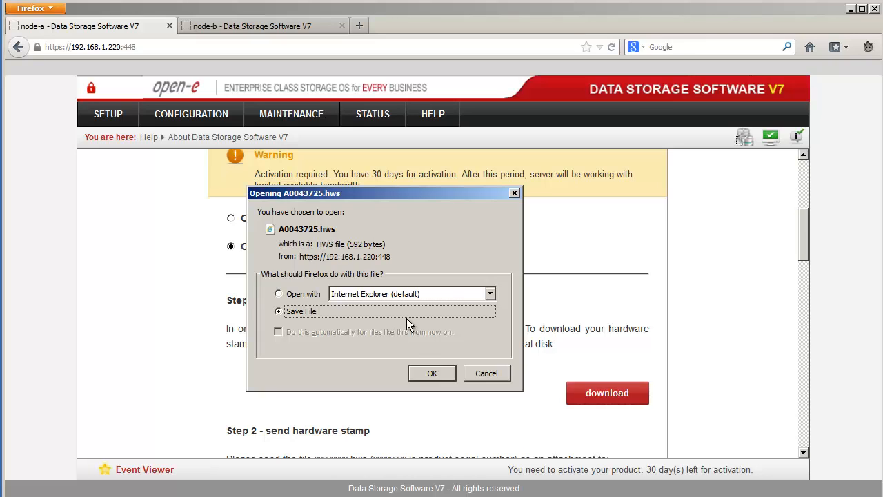
left_click(426, 374)
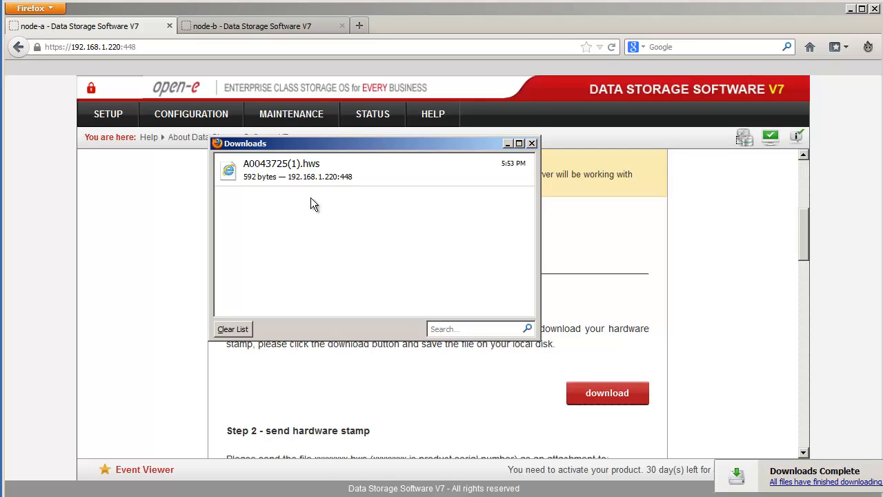
left_click(532, 143)
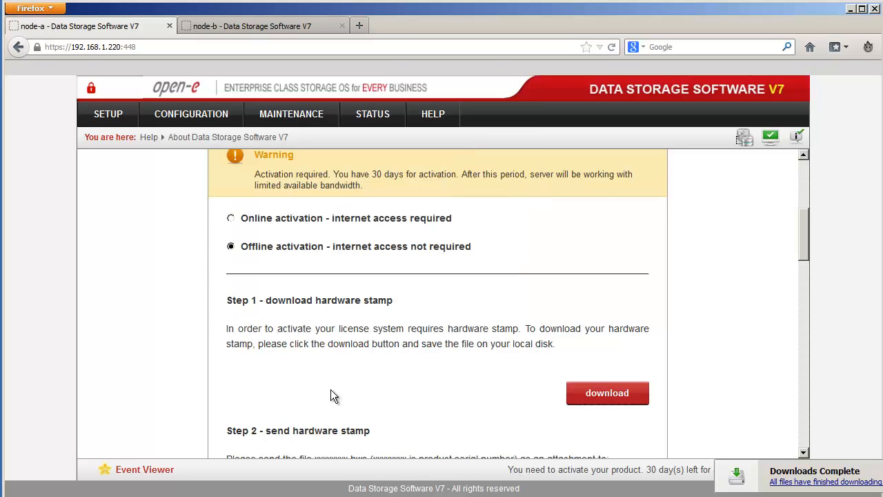
Read the offline activation instructions for sending the hardware stamp and uploading the activation file.
scroll(332, 390, "down", 2)
scroll(332, 391, "down", 1)
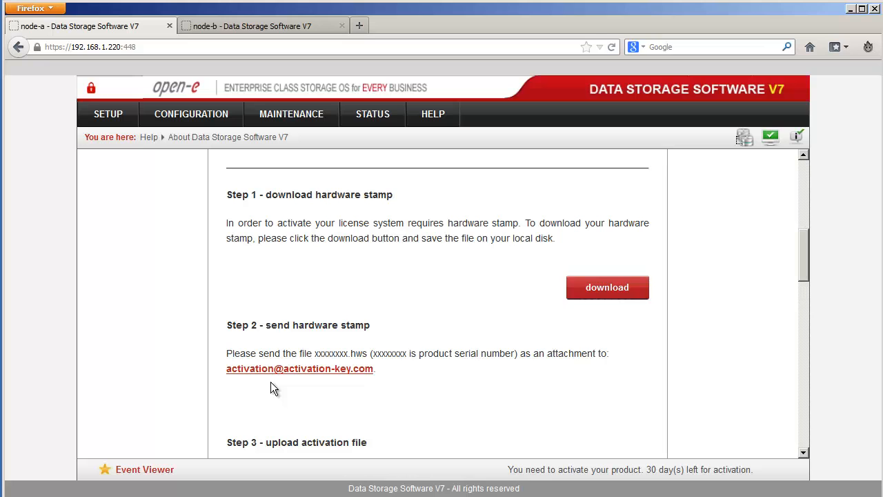
scroll(437, 392, "down", 2)
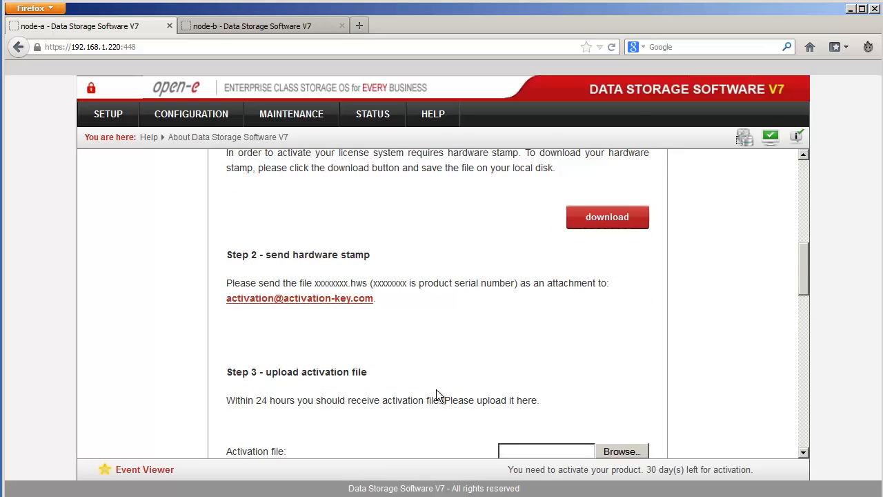
Switch to node-b, log in with Full Access and dismiss the activation warning and the system events notice.
key("ctrl+Tab")
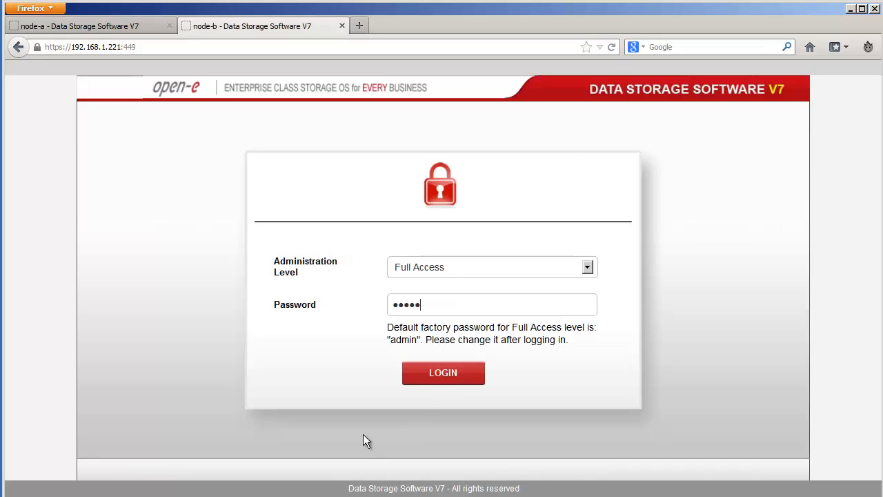
left_click(426, 378)
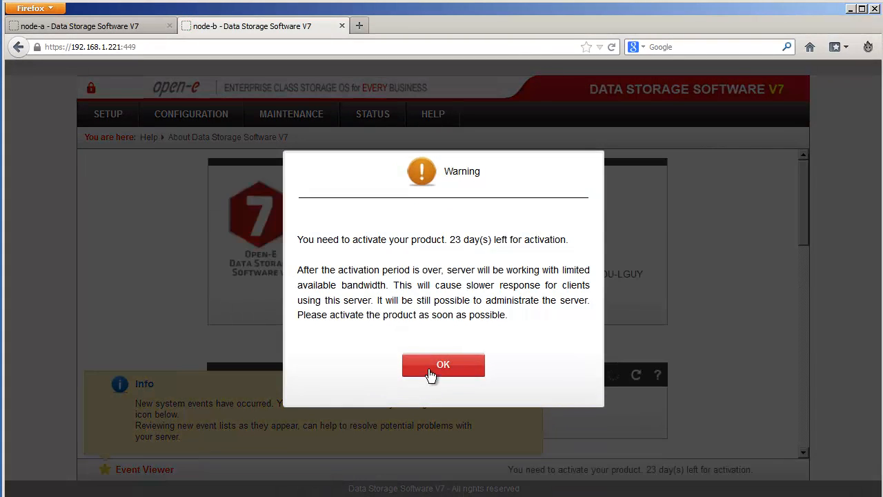
left_click(430, 373)
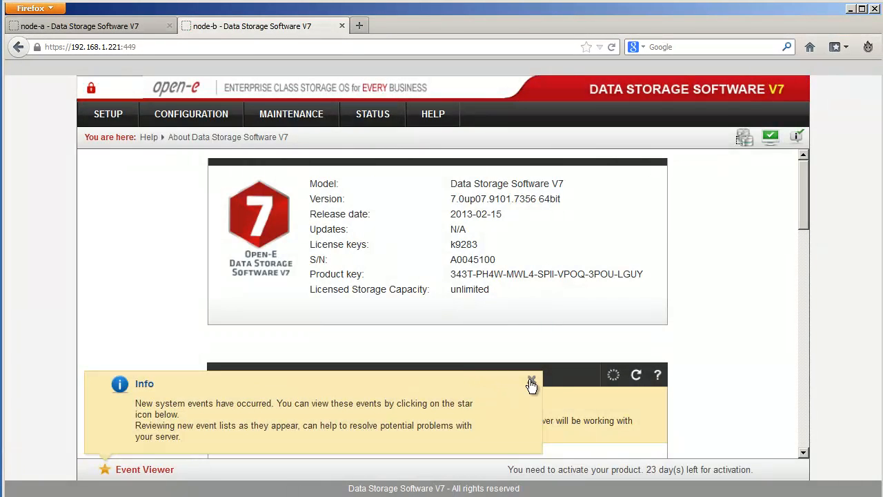
left_click(532, 382)
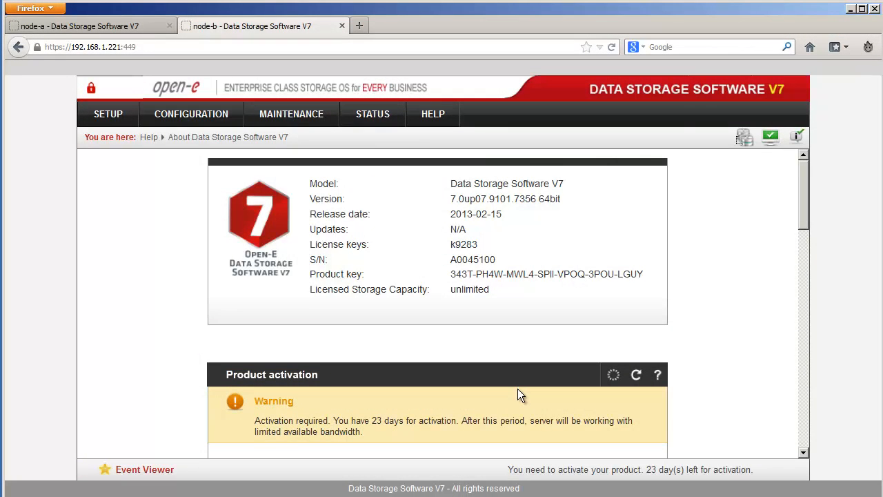
Try to add Node-b's Active / Active key from A-A.txt in node-b's extension keys loader.
scroll(519, 392, "down", 20)
scroll(520, 392, "down", 2)
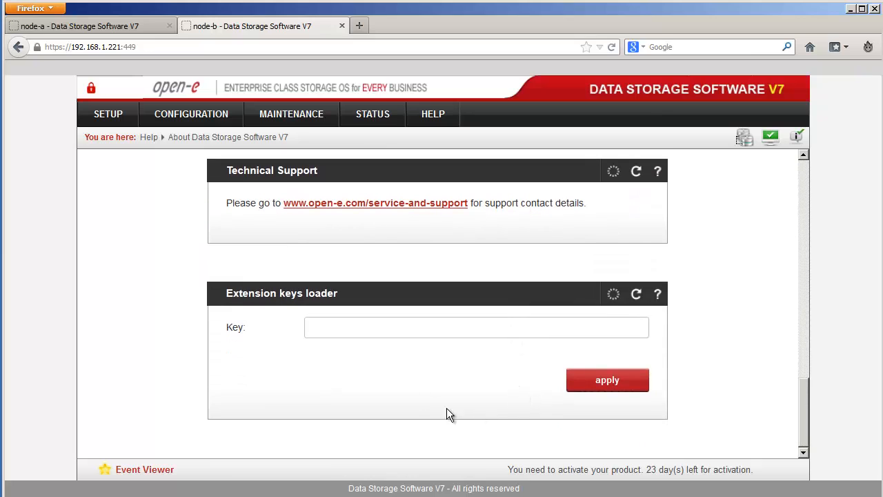
key("alt+Tab")
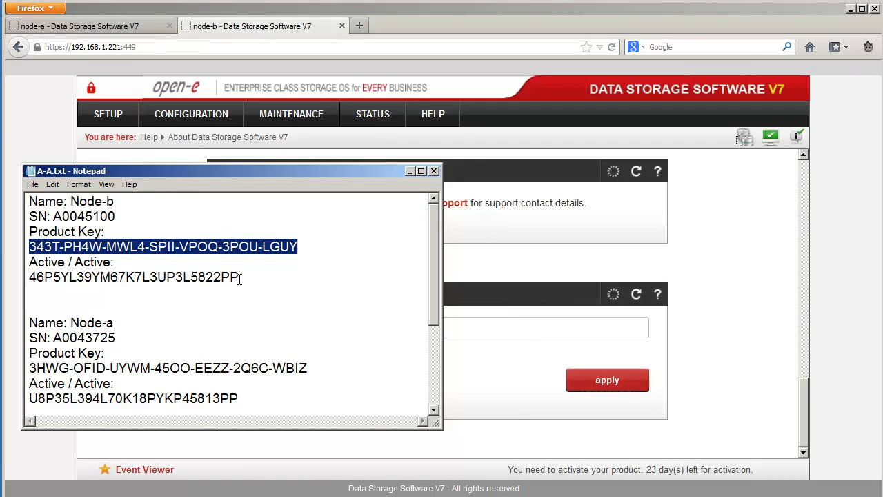
left_click_drag(240, 277, 32, 278)
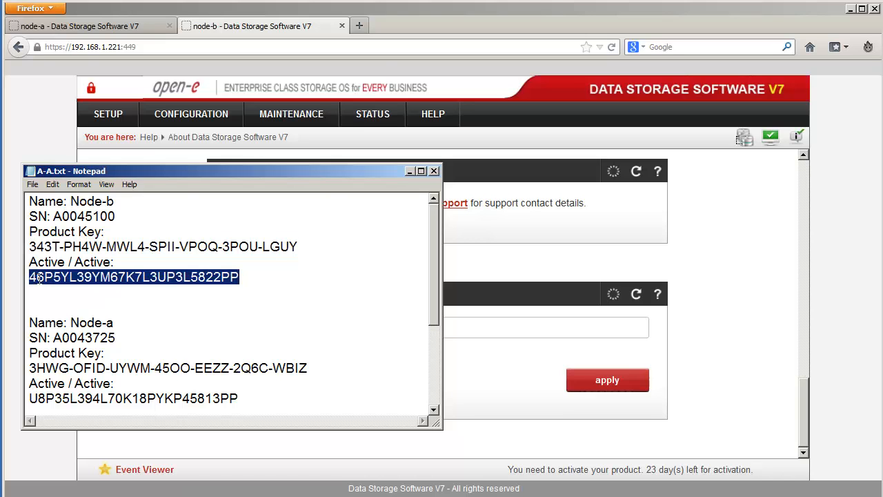
right_click(39, 277)
left_click(60, 315)
left_click(536, 327)
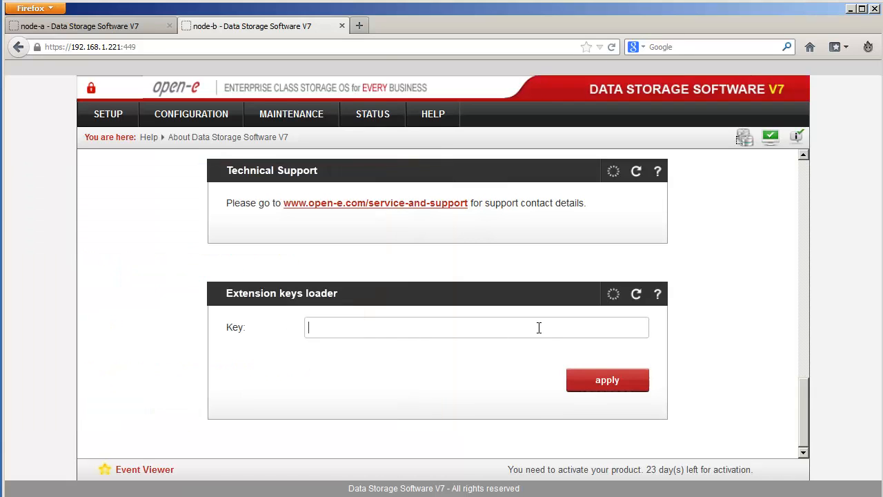
right_click(540, 329)
left_click(560, 380)
left_click(588, 388)
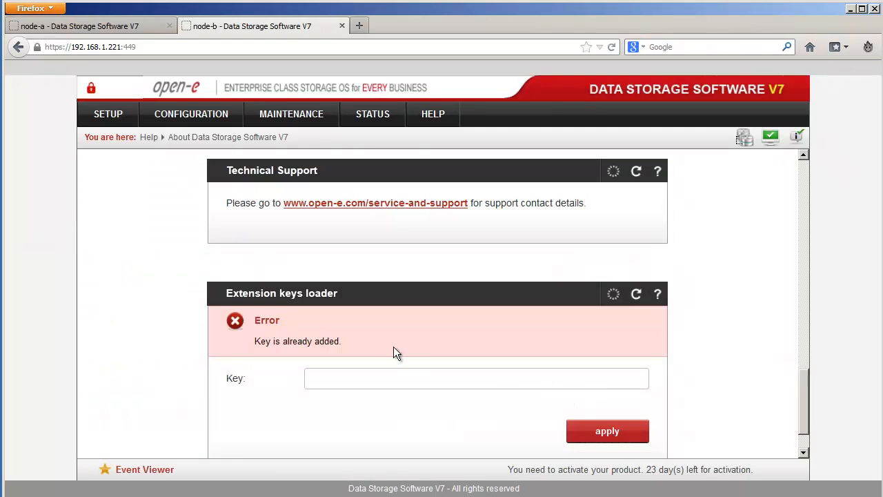
Open node-b's Failover setup page.
scroll(677, 265, "up", 15)
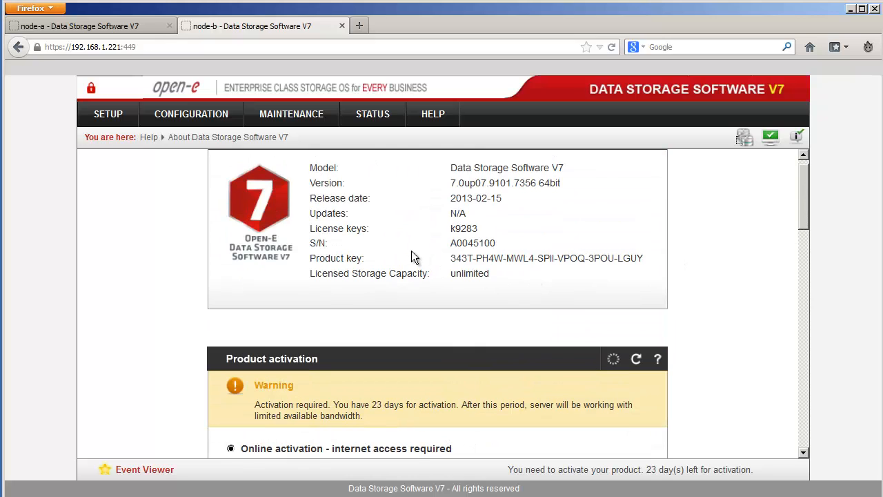
left_click(116, 116)
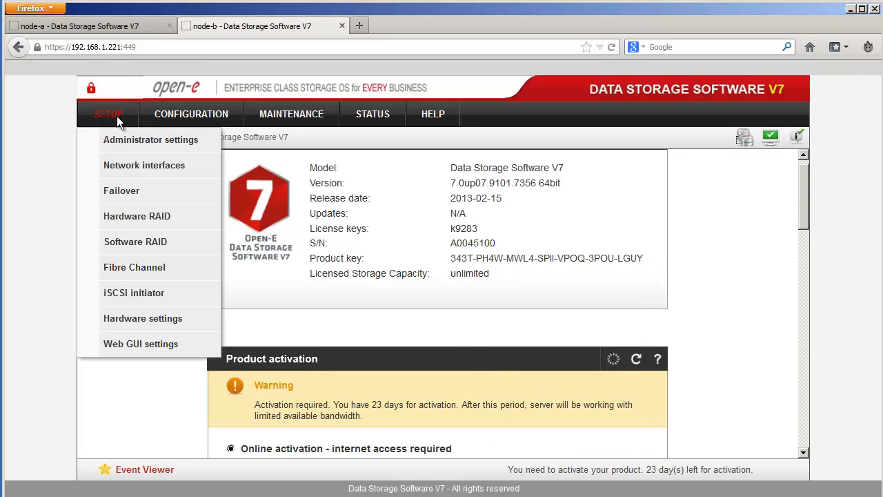
left_click(136, 196)
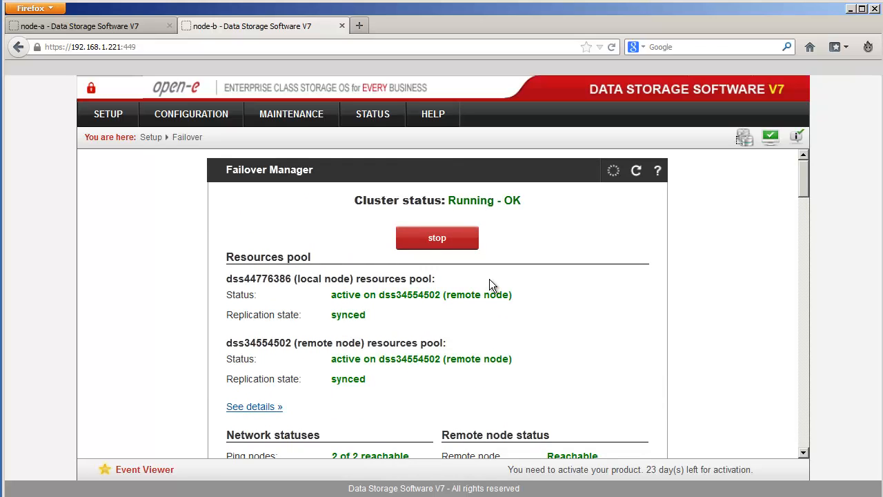
Move the dss44776386 resources, which hold iSCSI target1, to the local node in the resources pool manager and confirm the move.
scroll(524, 290, "down", 6)
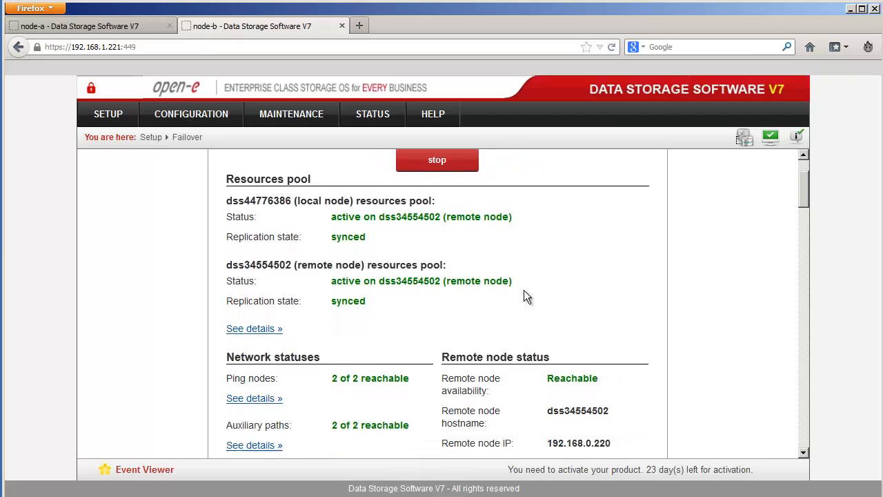
scroll(524, 290, "down", 15)
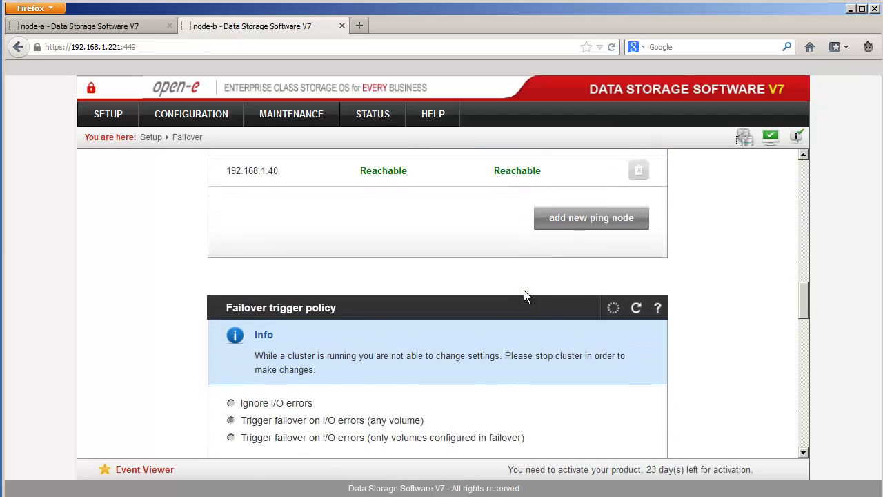
scroll(524, 290, "down", 7)
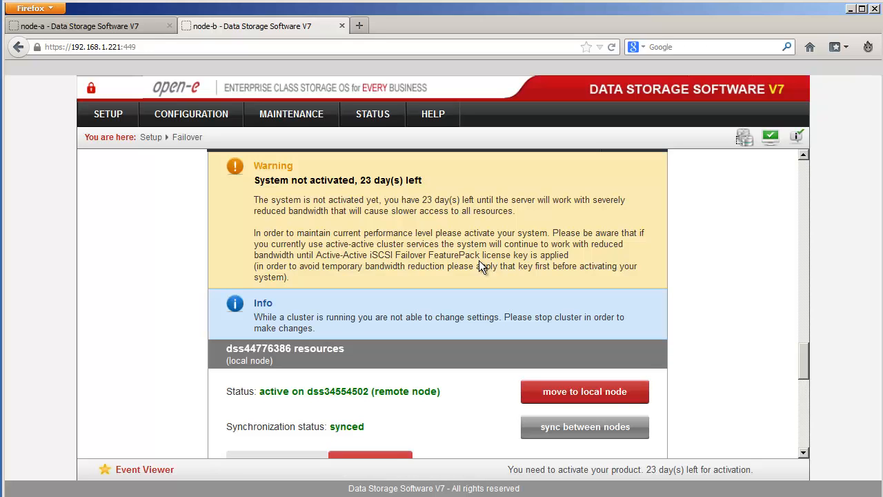
scroll(480, 263, "down", 5)
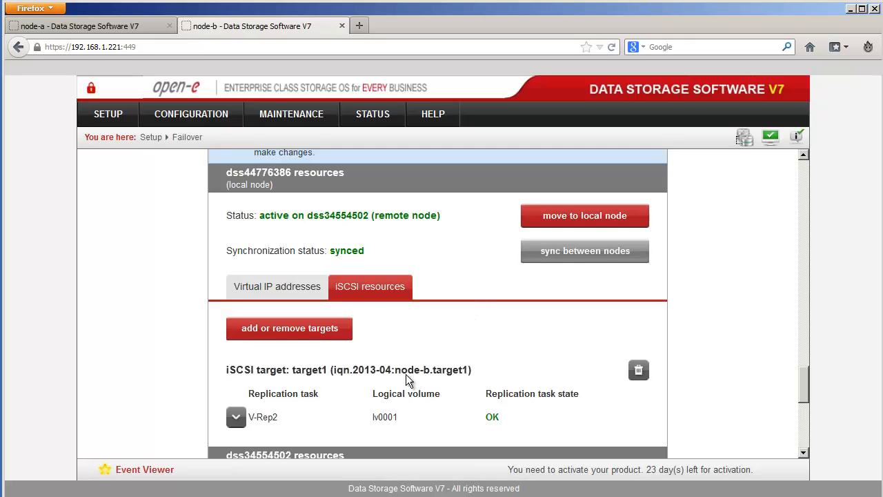
left_click_drag(396, 377, 468, 373)
left_click(504, 365)
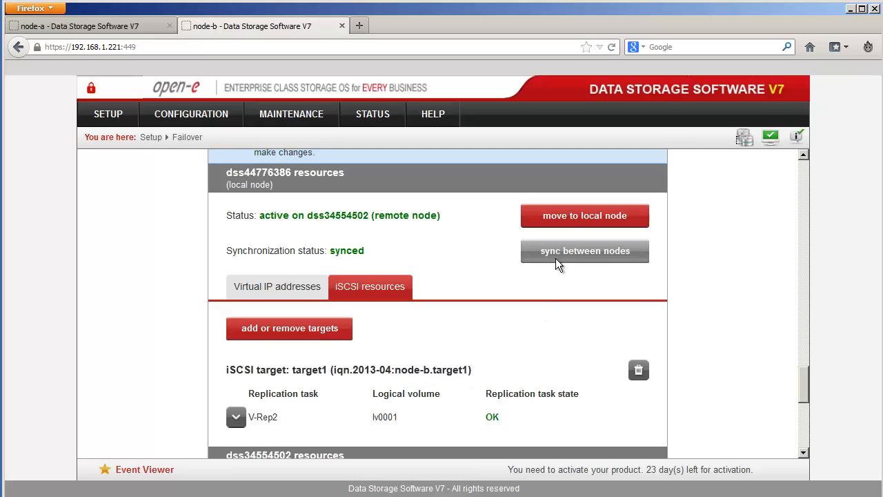
left_click(575, 219)
left_click(516, 247)
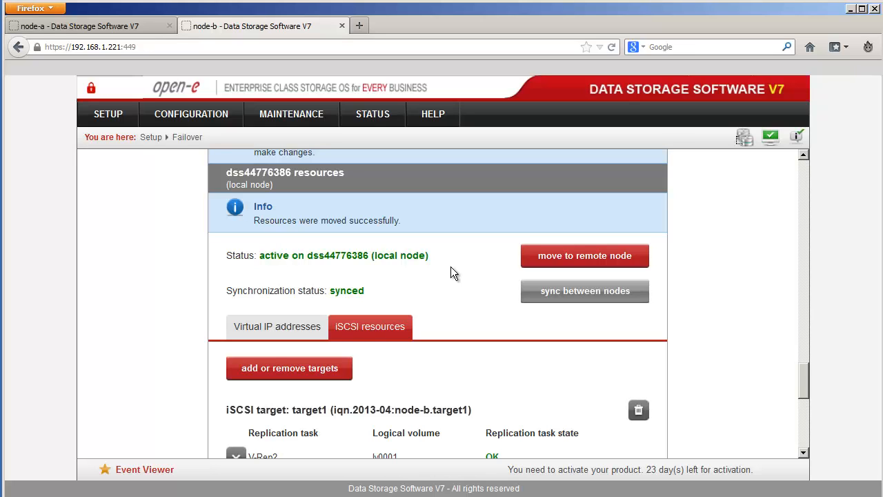
Check the cluster status and both nodes' resources pools in node-b's Failover Manager.
scroll(452, 267, "up", 2)
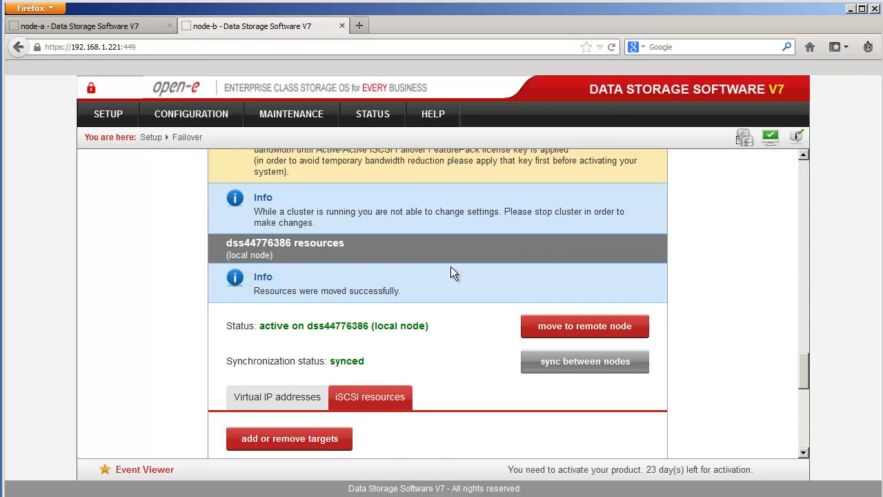
scroll(451, 268, "up", 10)
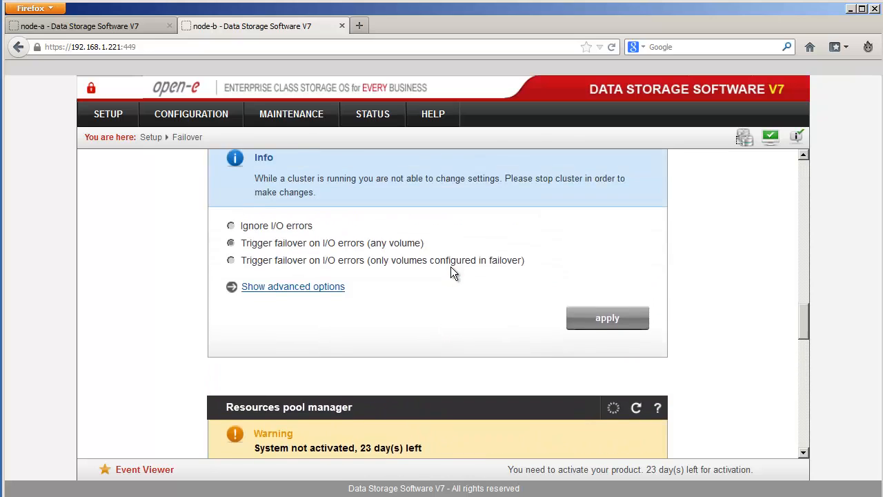
scroll(452, 268, "up", 10)
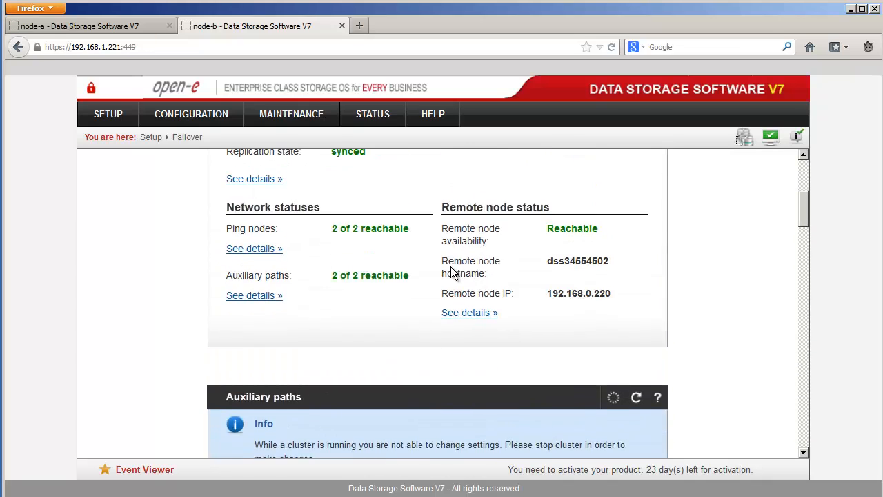
scroll(450, 273, "up", 2)
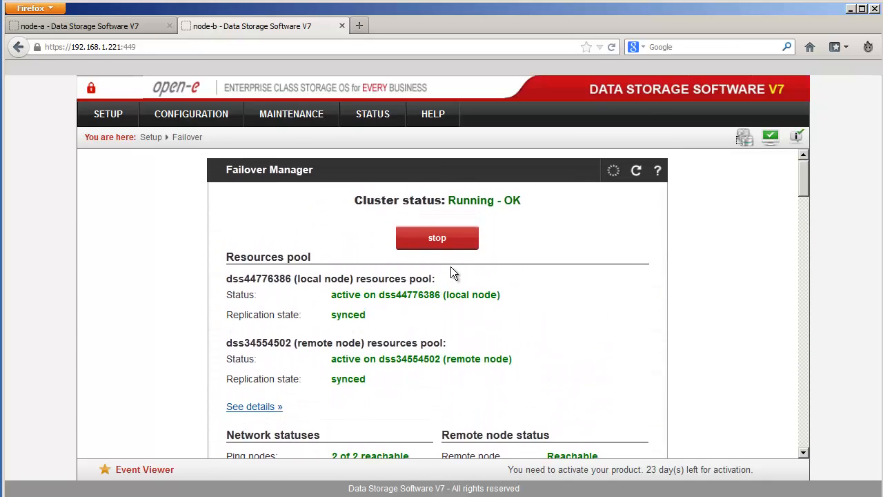